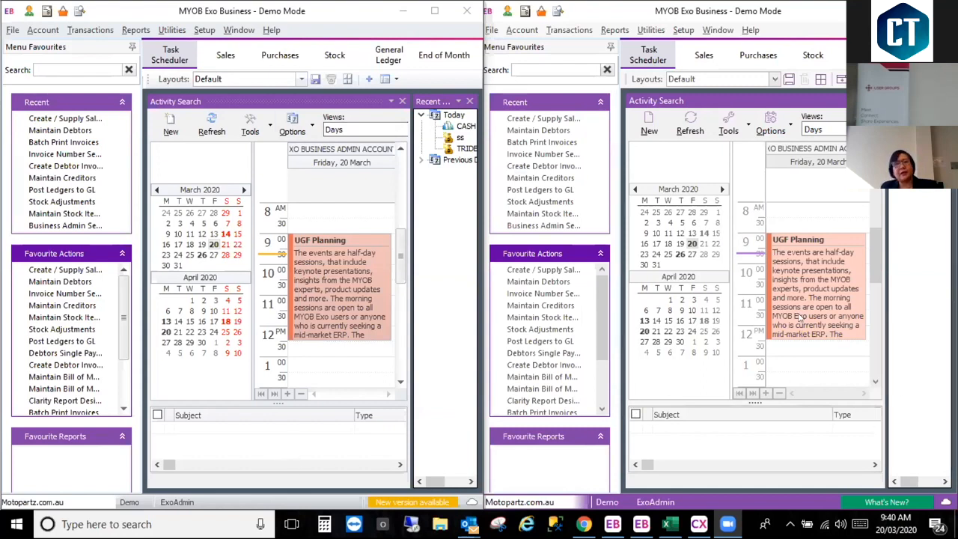
Step: View the version and system details of both open Exo Business installations, closing each About window after reading it
left_click(268, 30)
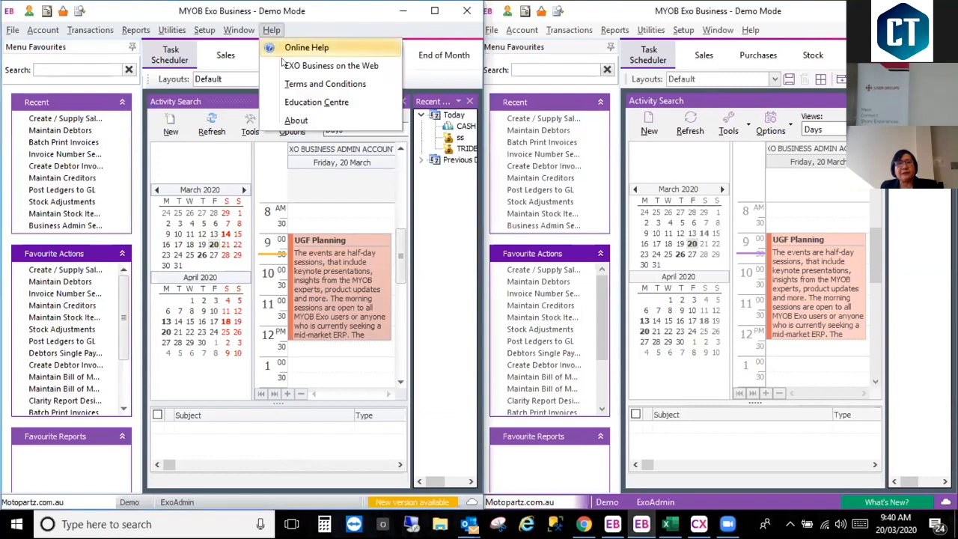
left_click(296, 120)
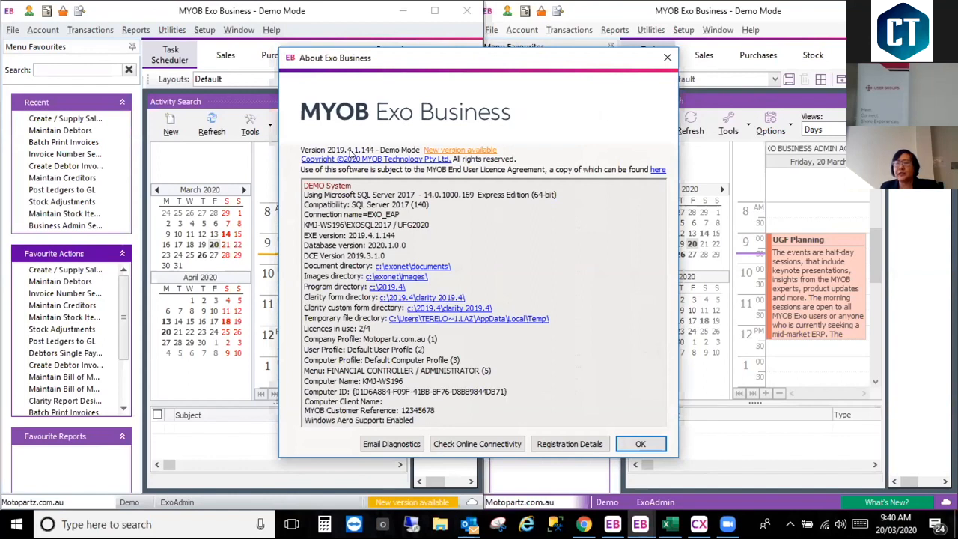
left_click(667, 57)
left_click(750, 30)
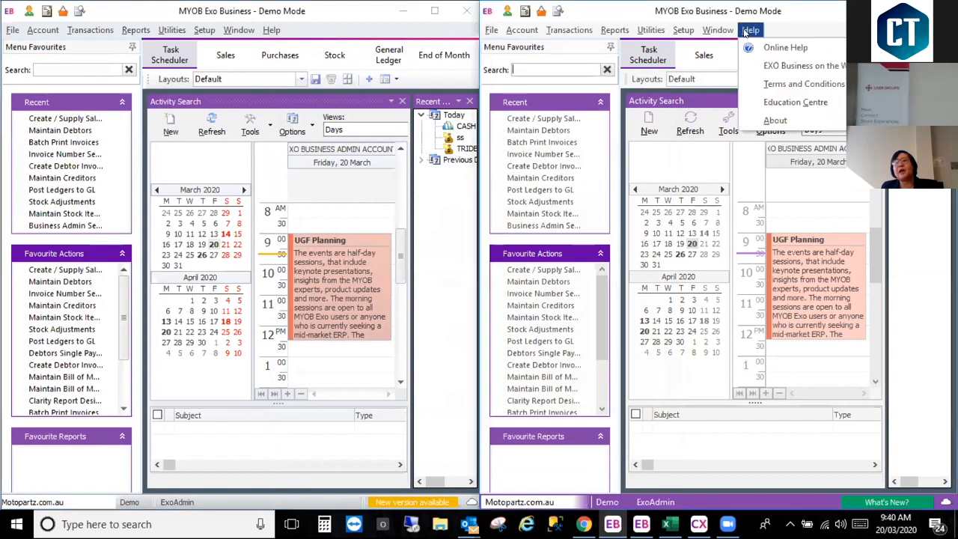
left_click(771, 121)
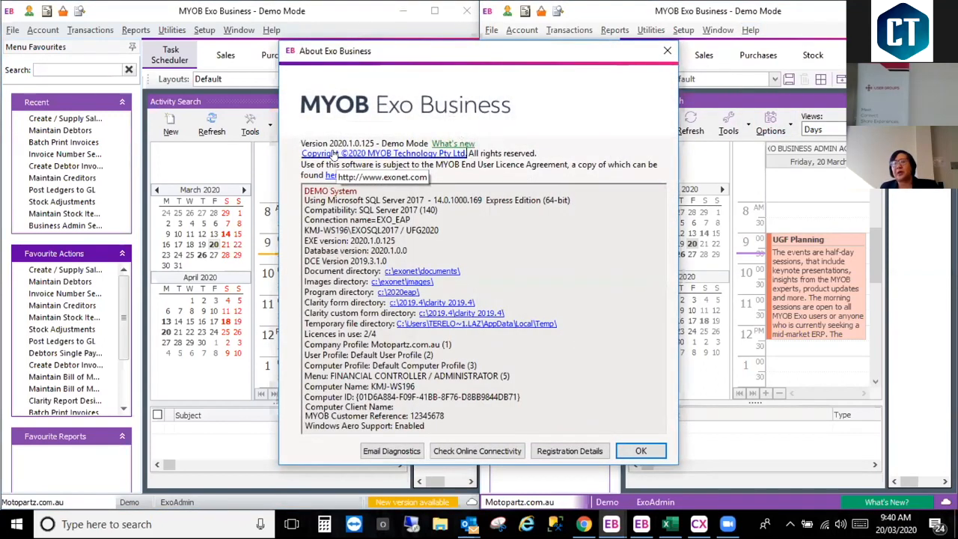
left_click(665, 50)
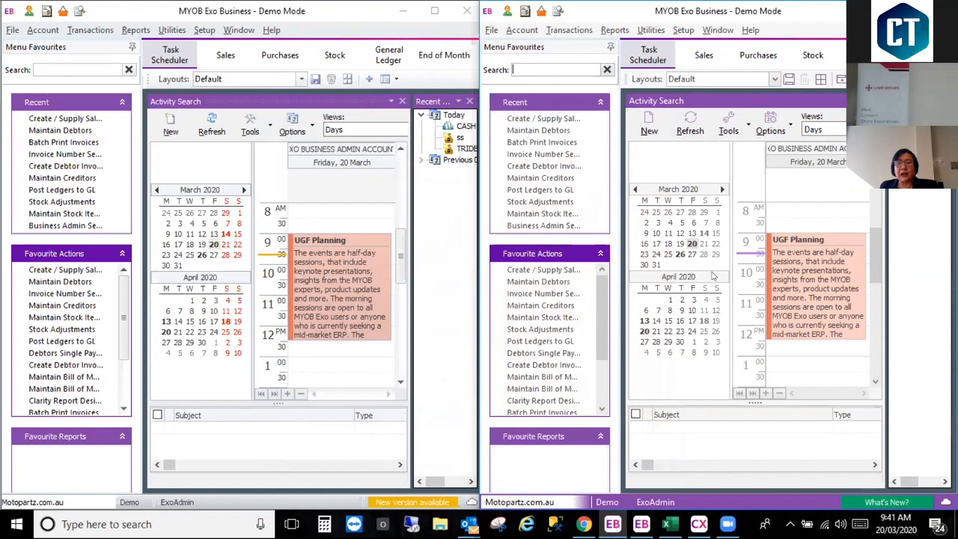
Step: Open the UGF Planning appointment of 20 March in both Exo Business versions to compare the activity forms
mouse_move(824, 298)
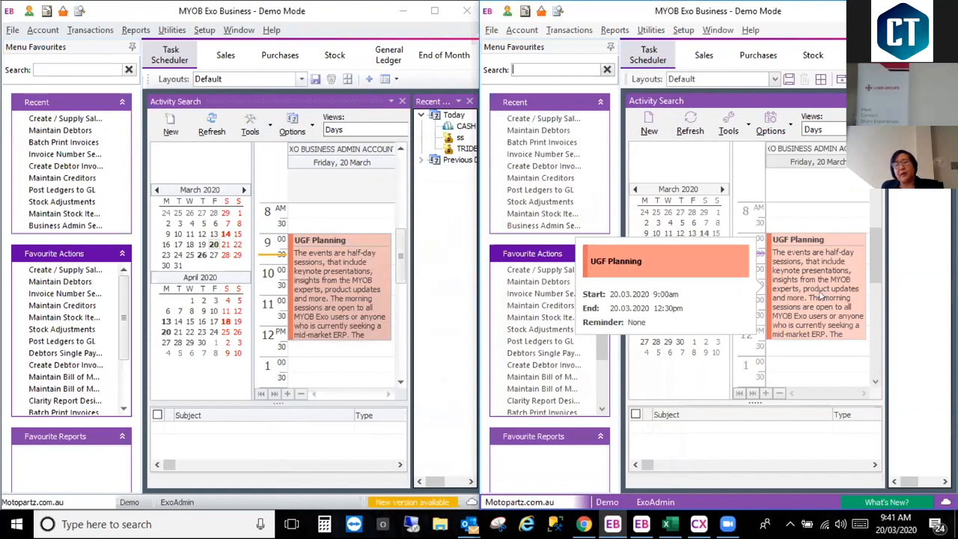
left_click(823, 288)
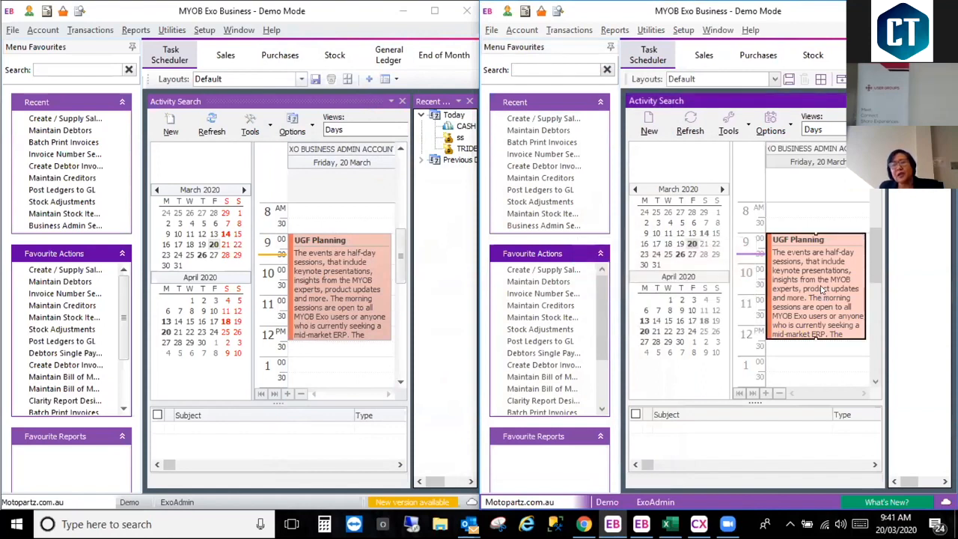
double_click(823, 289)
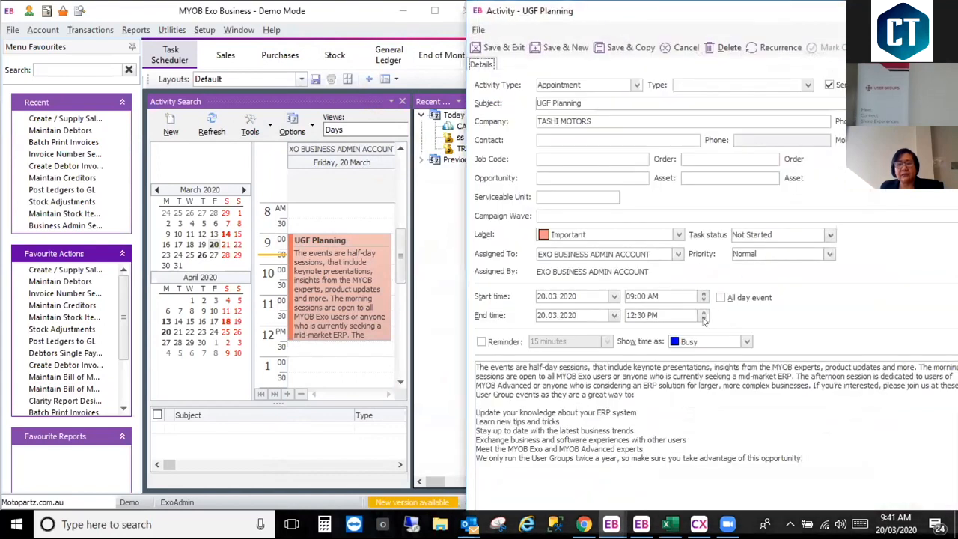
left_click(327, 292)
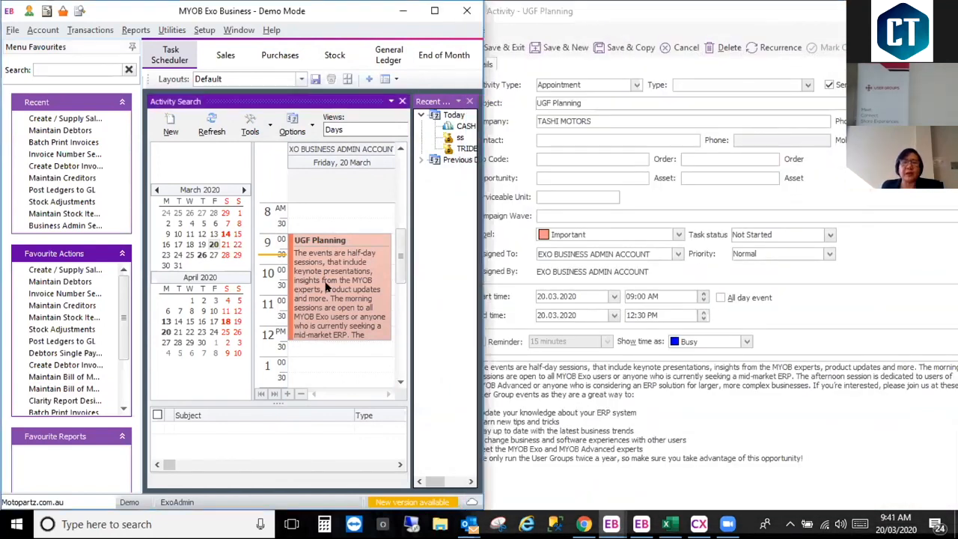
double_click(326, 294)
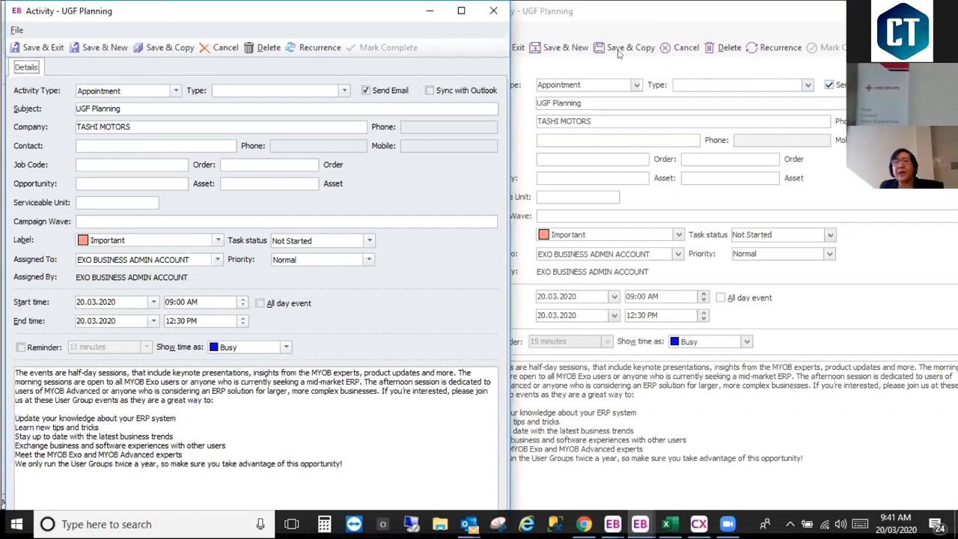
Step: Save the UGF Planning activity in the 2020.1 version using Save & New
left_click(565, 49)
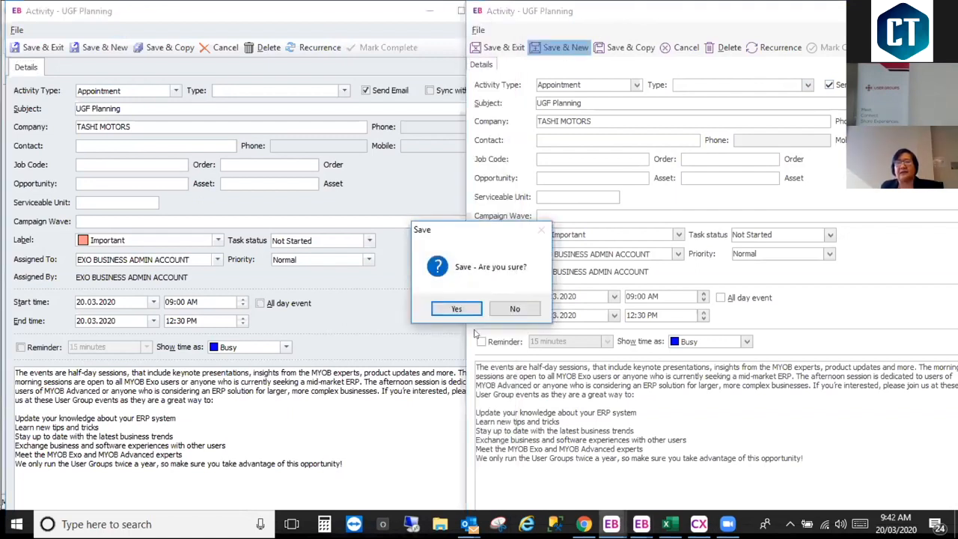
left_click(453, 305)
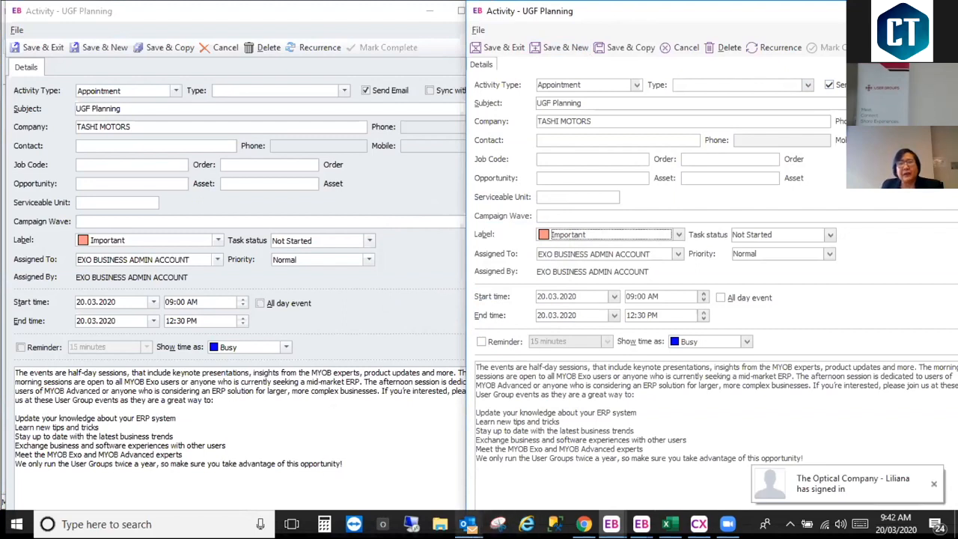
Step: Switch to Outlook, preview its pending reminders, and bring up the inbox
mouse_move(470, 523)
mouse_move(596, 414)
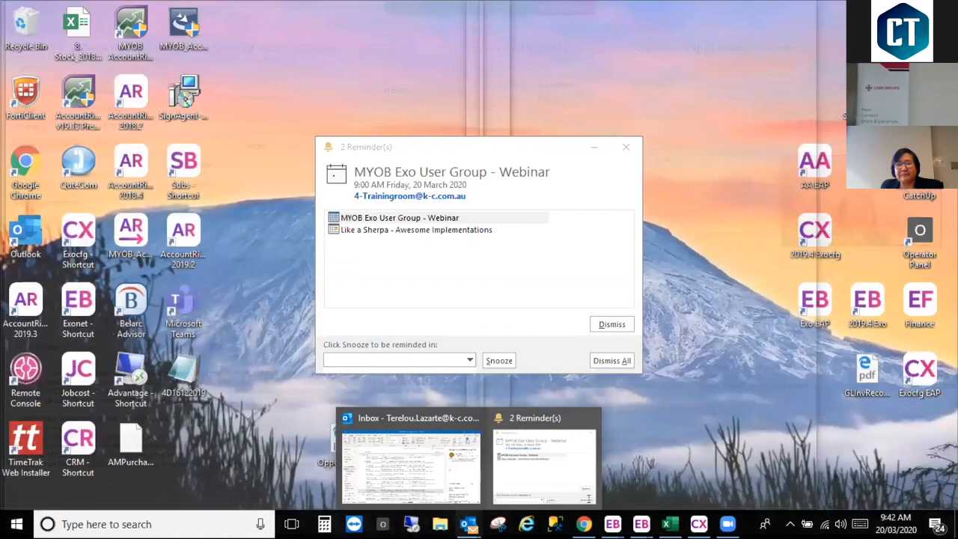
left_click(590, 419)
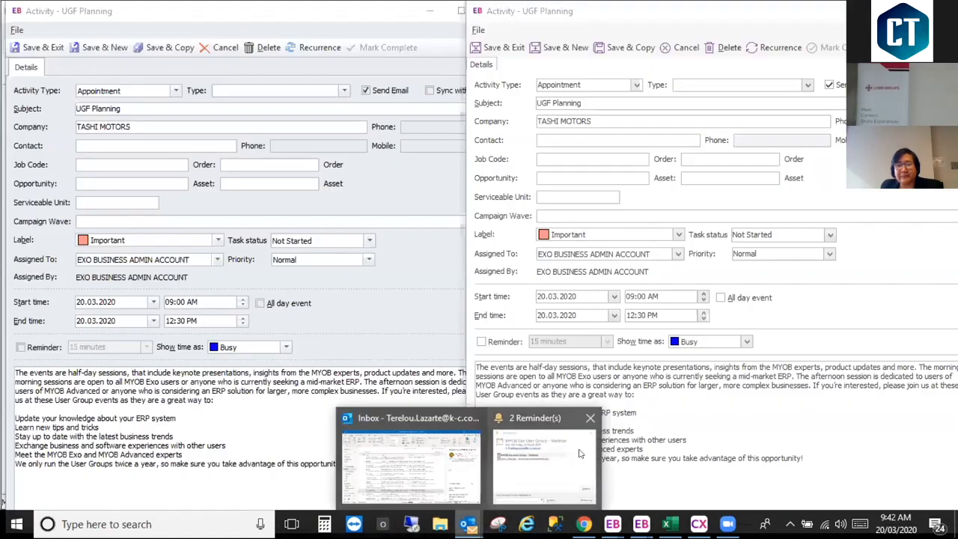
mouse_move(588, 499)
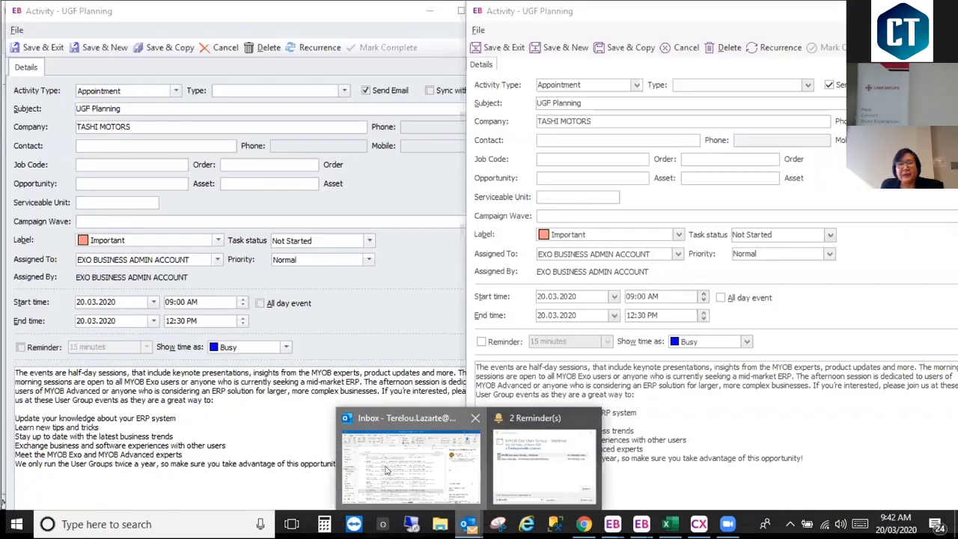
left_click(488, 488)
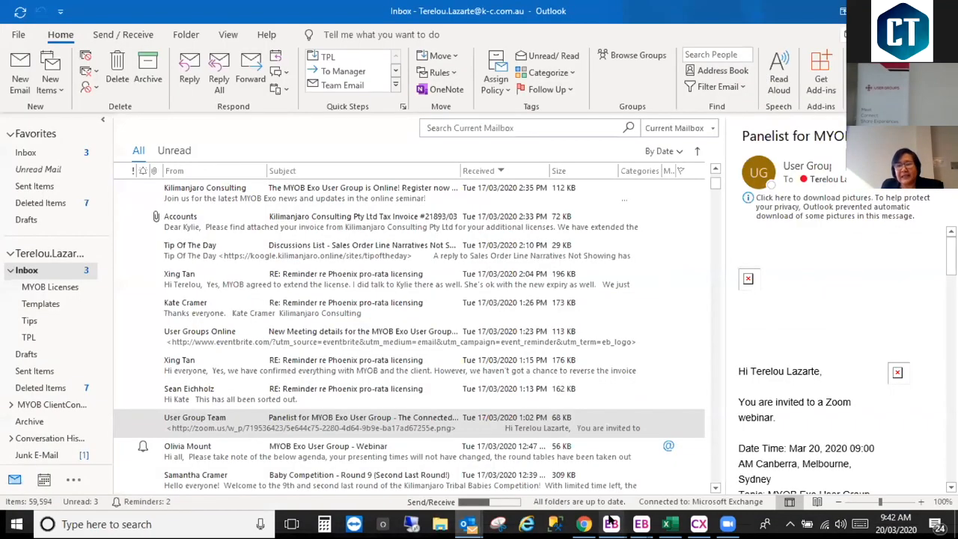
Step: Switch back to the Exo Business UGF Planning activity in the 2020.1 version and save it using Save & Exit
mouse_move(612, 524)
mouse_move(657, 478)
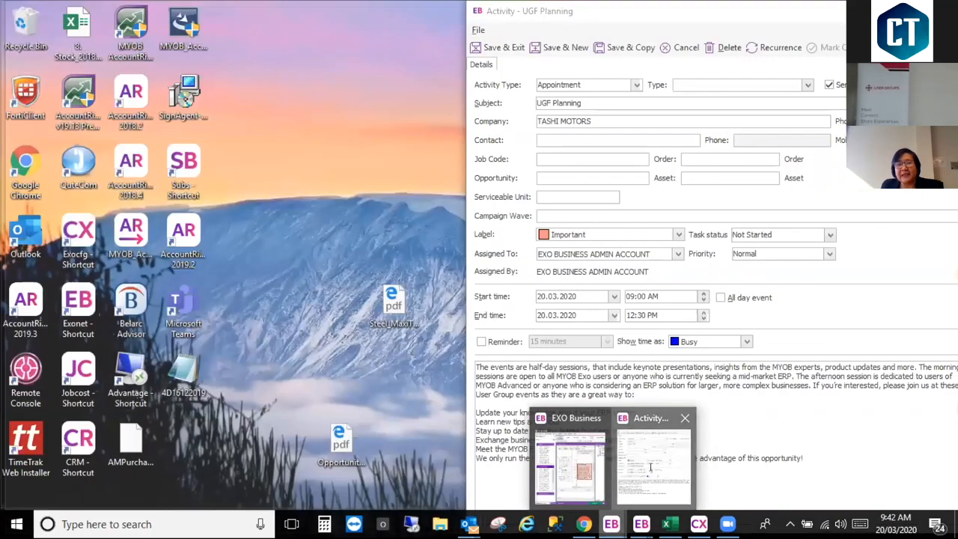
left_click(500, 48)
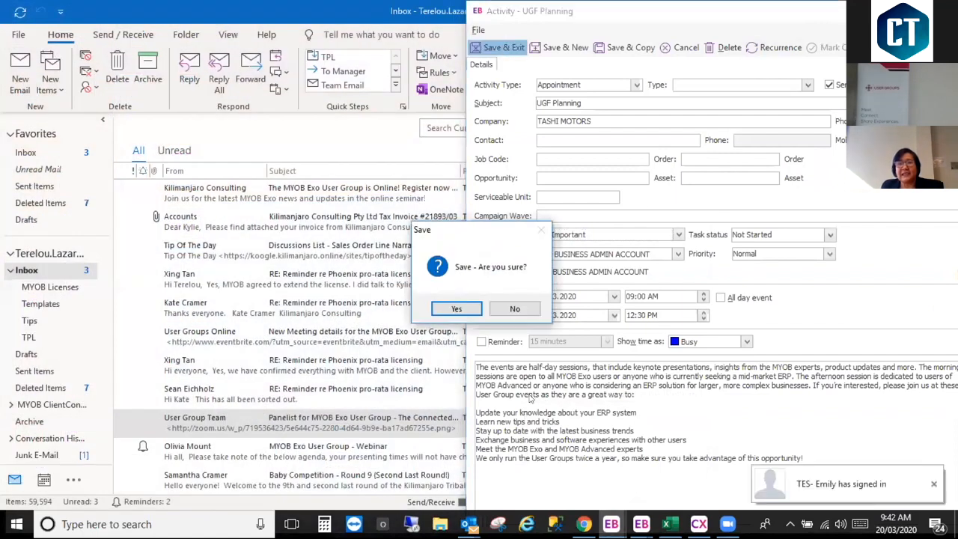
left_click(455, 307)
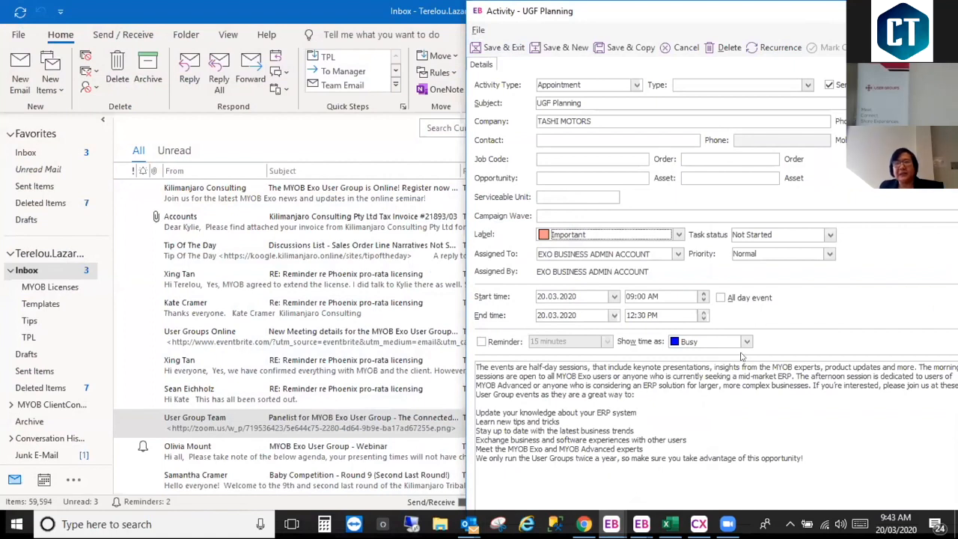
Step: Bring up the main window of the 2019.4 version, shift it aside, and exit that installation
left_click(640, 524)
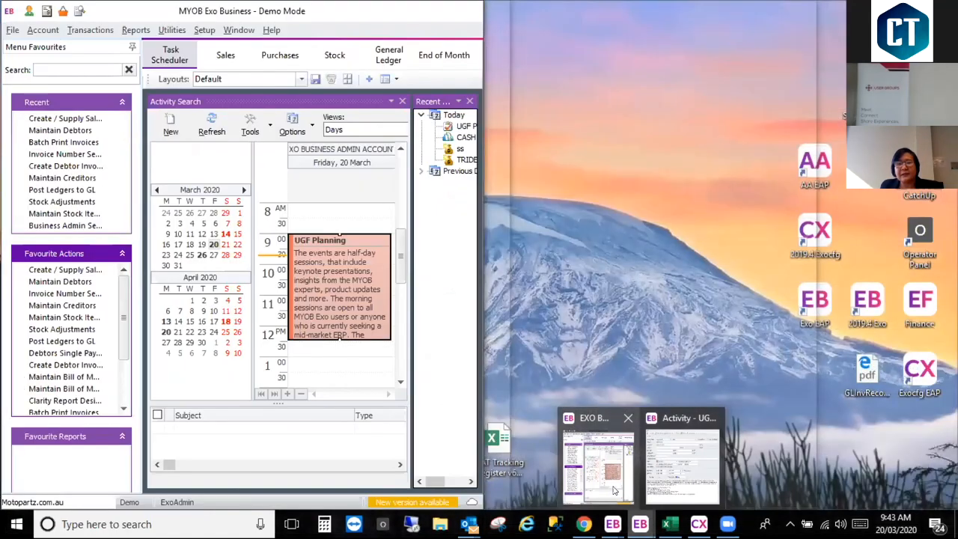
left_click(606, 472)
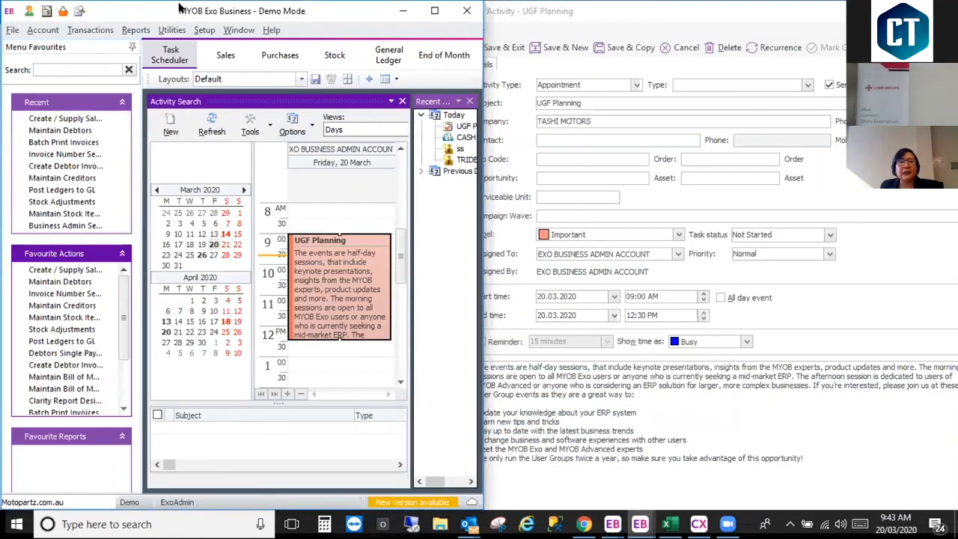
left_click_drag(179, 9, 122, 9)
left_click_drag(364, 27, 303, 27)
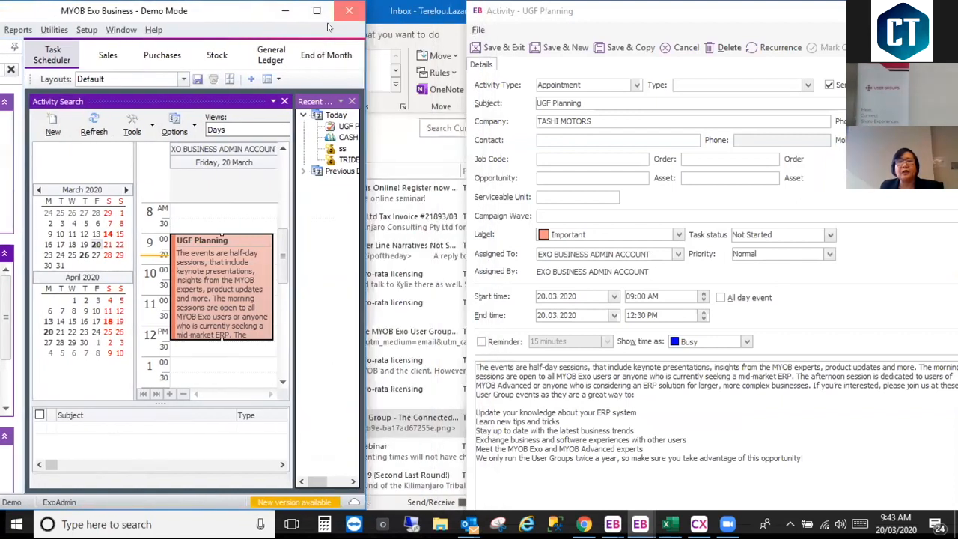
left_click(349, 11)
left_click(465, 310)
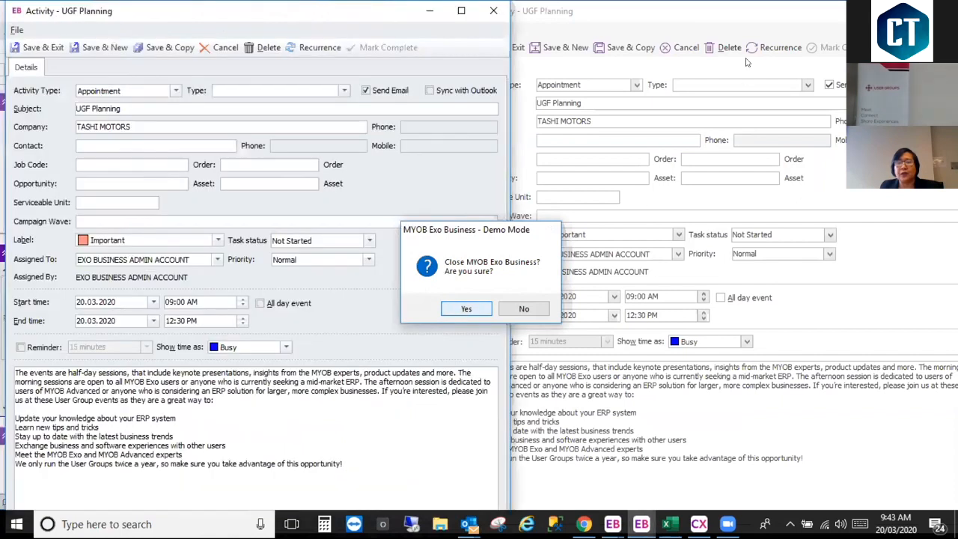
Step: Close the UGF Planning activity and maximize the remaining Exo Business main window
double_click(599, 11)
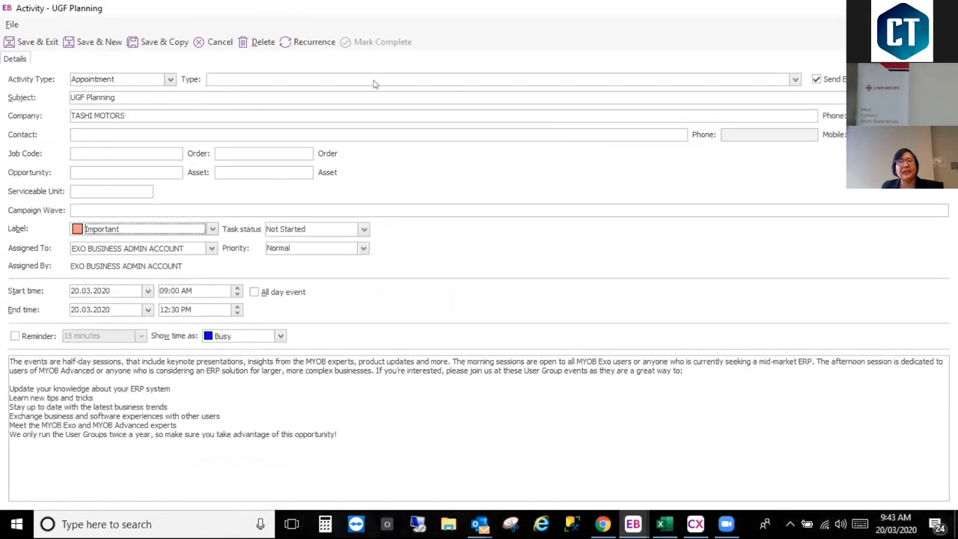
left_click(946, 9)
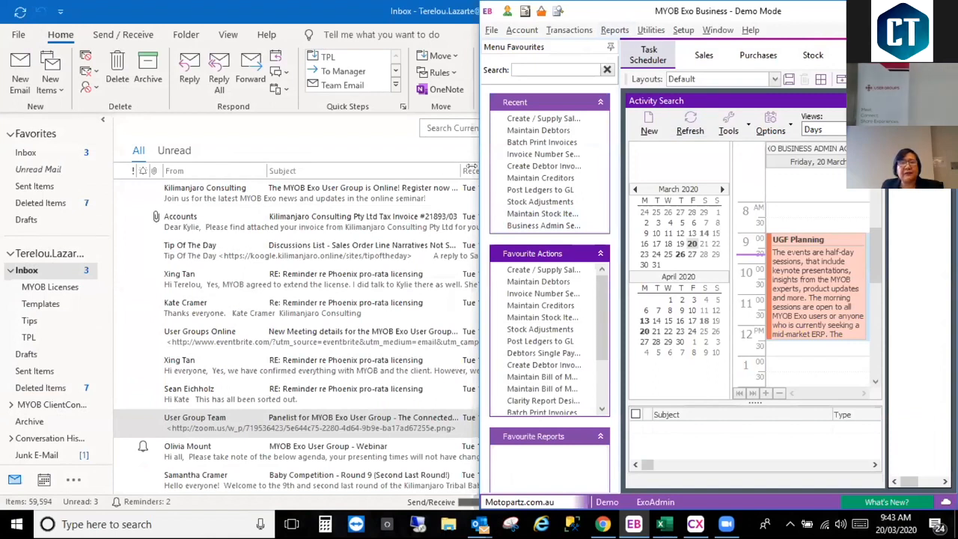
double_click(591, 11)
Step: Search all debtor transactions in Invoice Search / Transaction Reprint without a search key, and close the window after viewing them
left_click(81, 13)
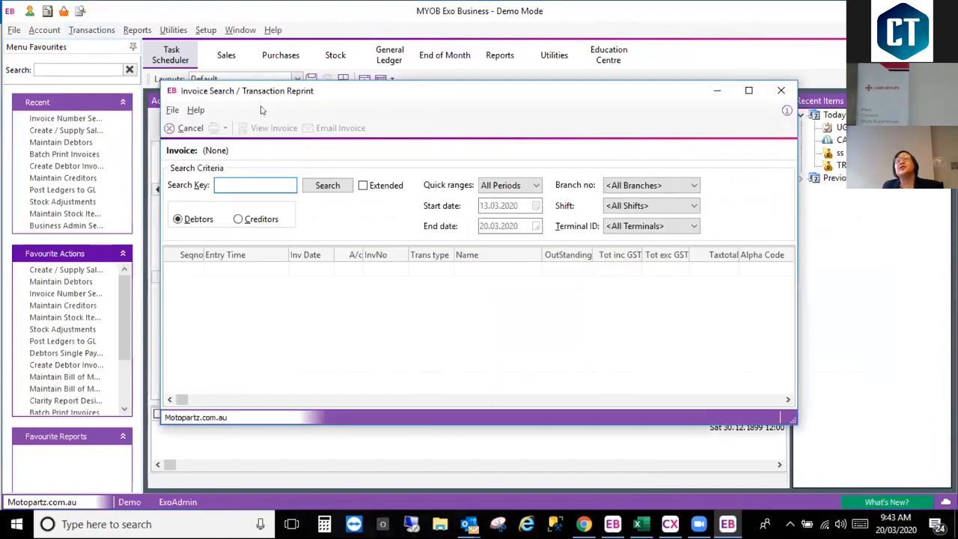
left_click(327, 184)
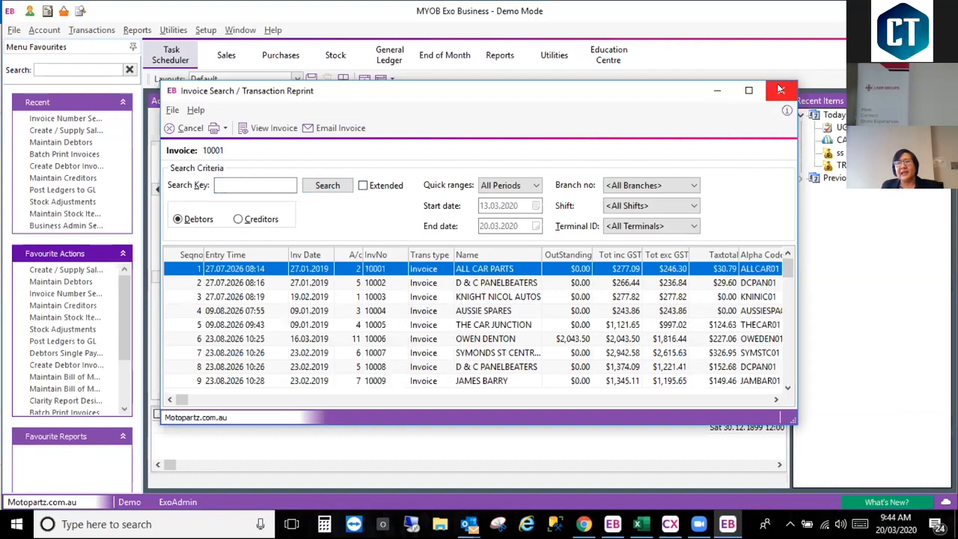
left_click(780, 89)
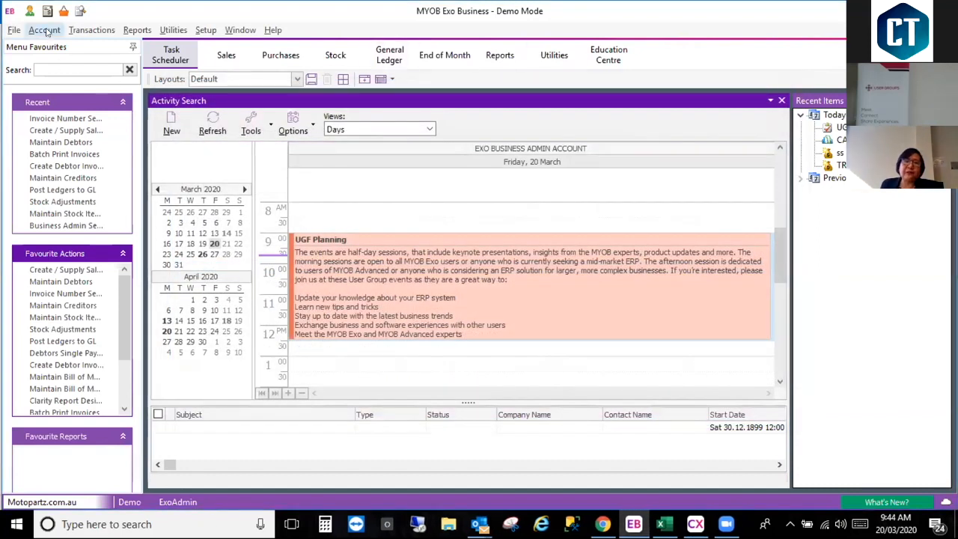
Step: Open Sales Orders, reposition its window to reveal the favourites list, and browse the history of orders 10025 to 10023
left_click(63, 12)
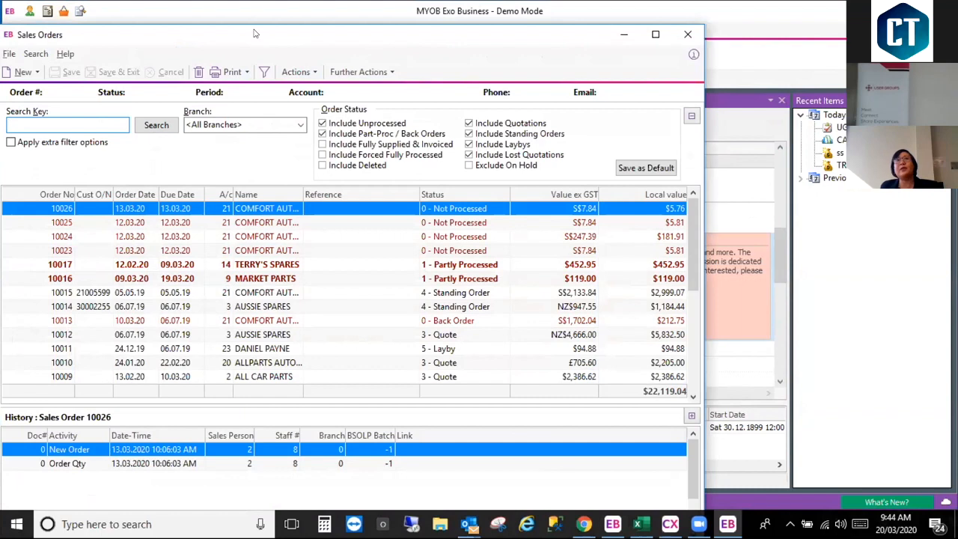
left_click_drag(253, 33, 401, 9)
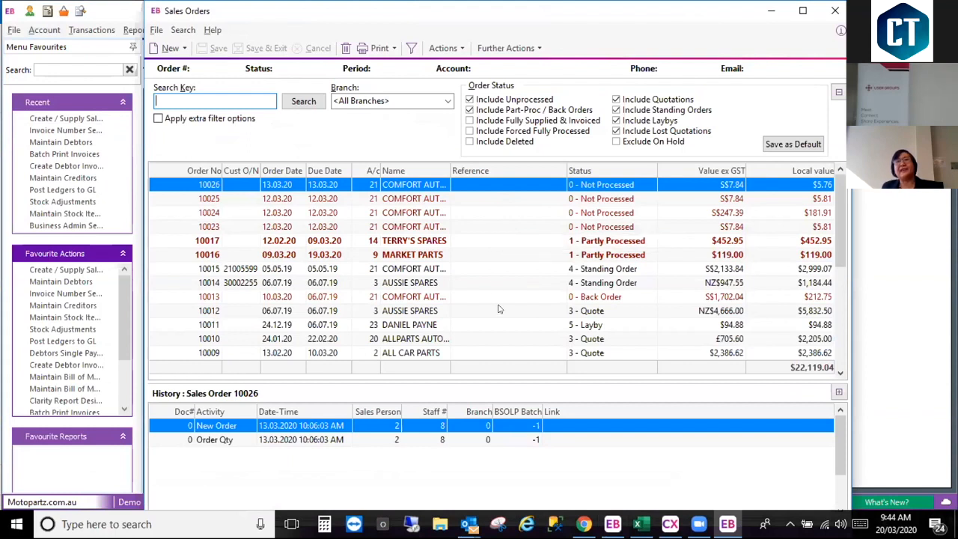
left_click(414, 203)
left_click(453, 186)
left_click(455, 199)
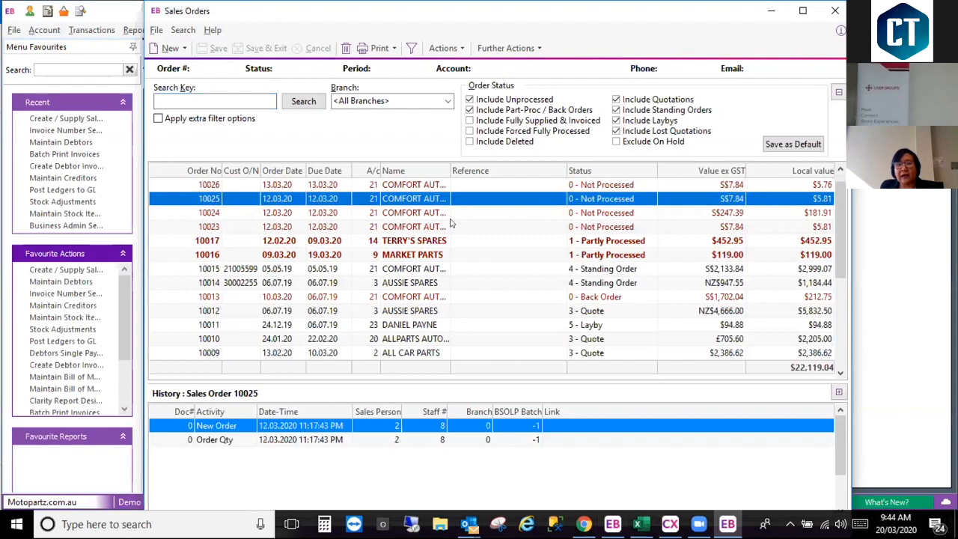
left_click(452, 214)
left_click(451, 225)
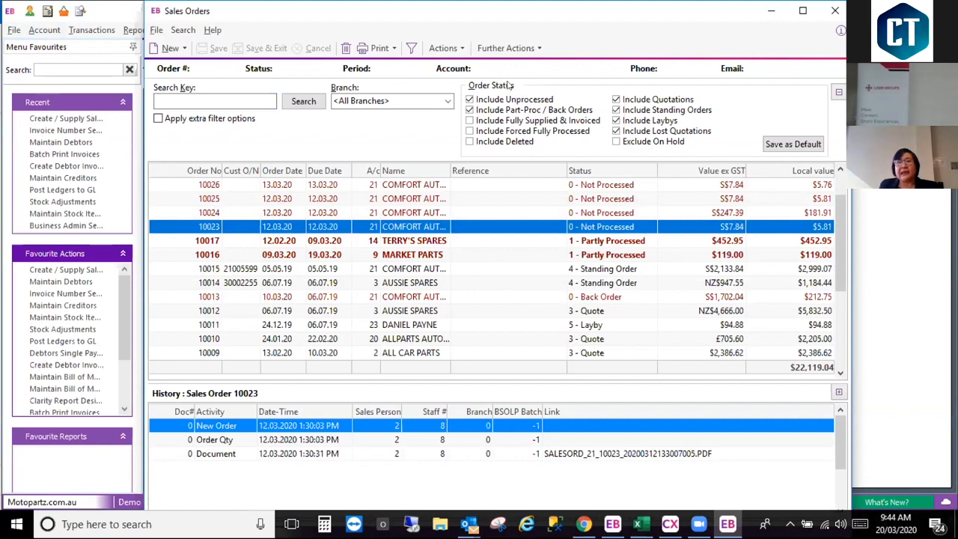
left_click(463, 49)
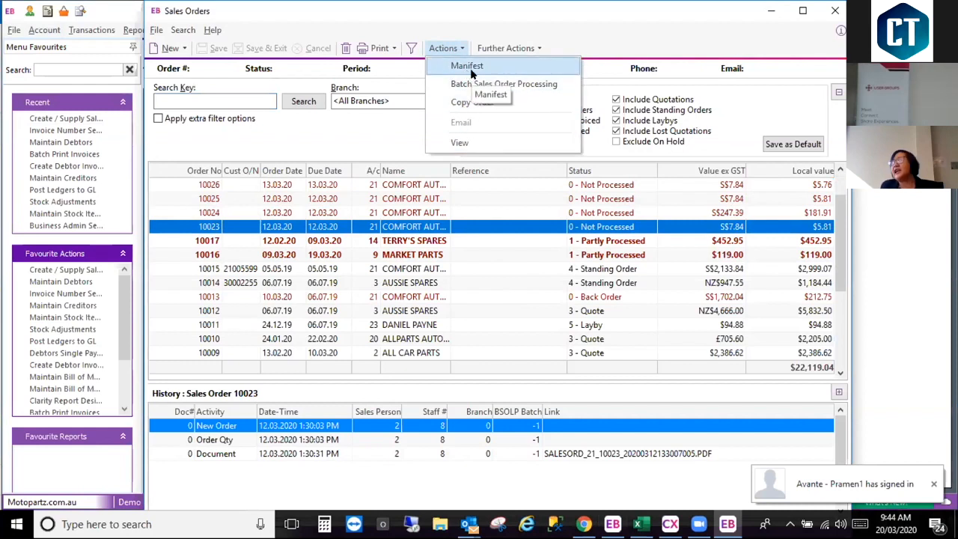
left_click(543, 51)
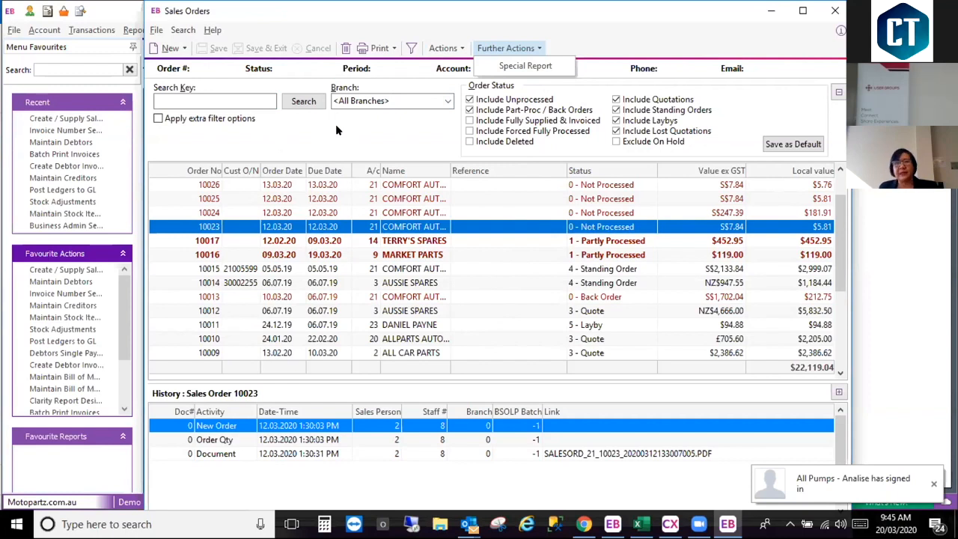
left_click(184, 48)
left_click(184, 48)
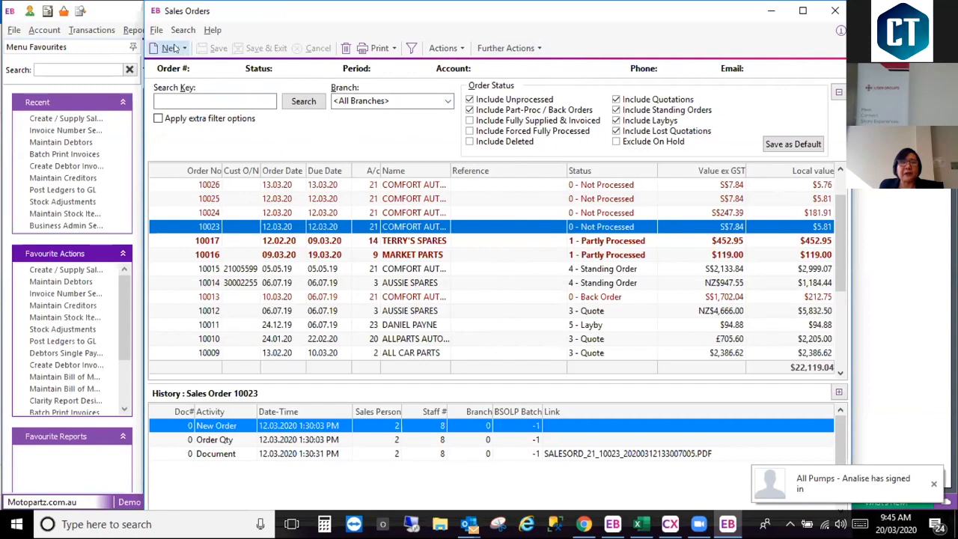
Step: Start a new sales order for Comfort Automotive Services Pte Ltd and dismiss the account warning
left_click(169, 48)
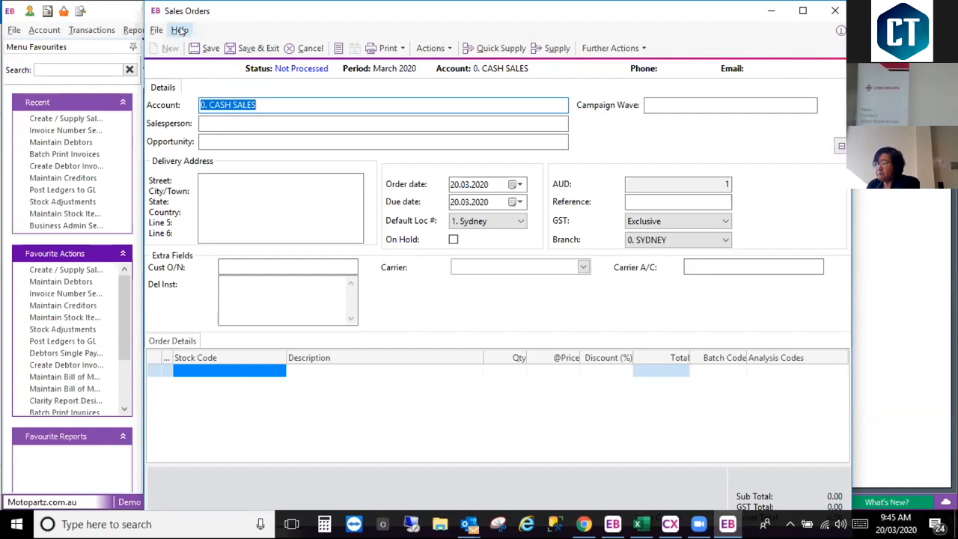
type("21")
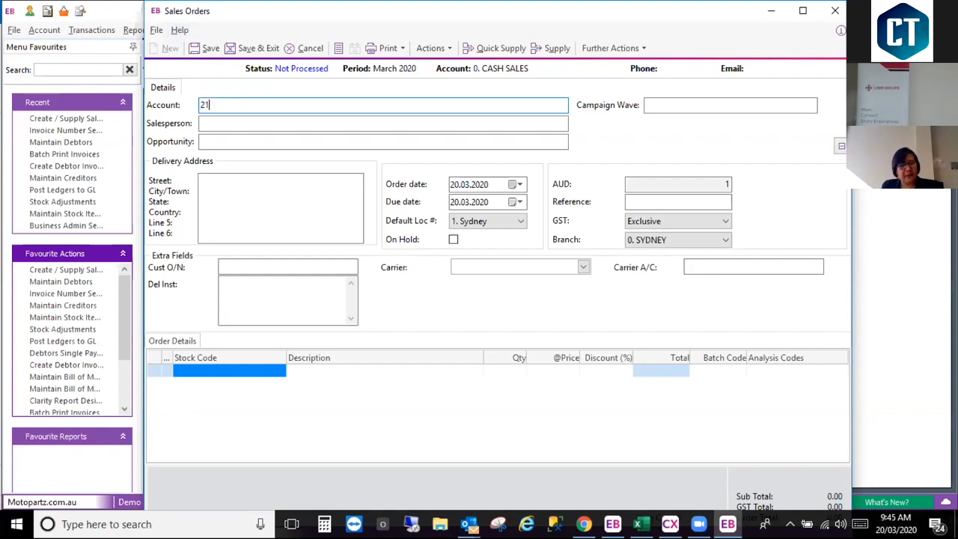
key("Tab")
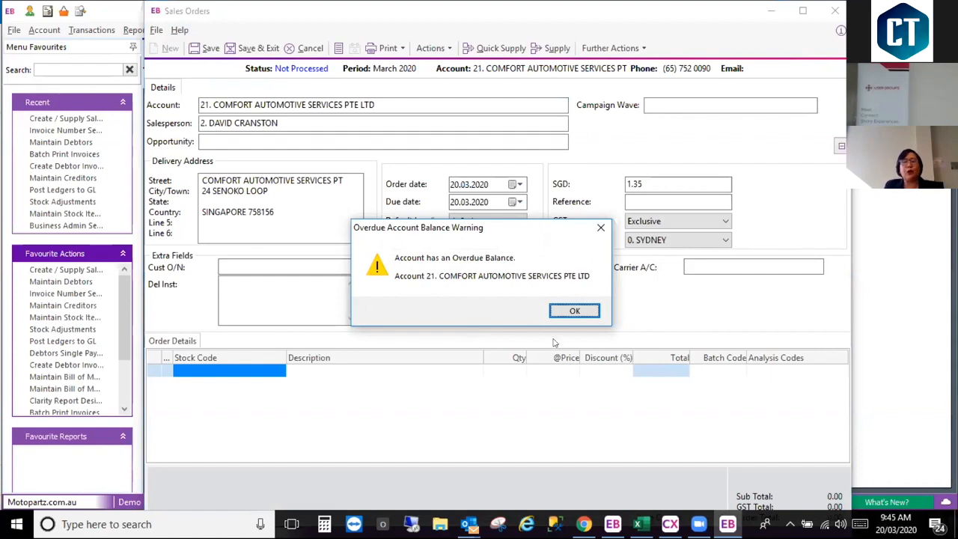
left_click(576, 313)
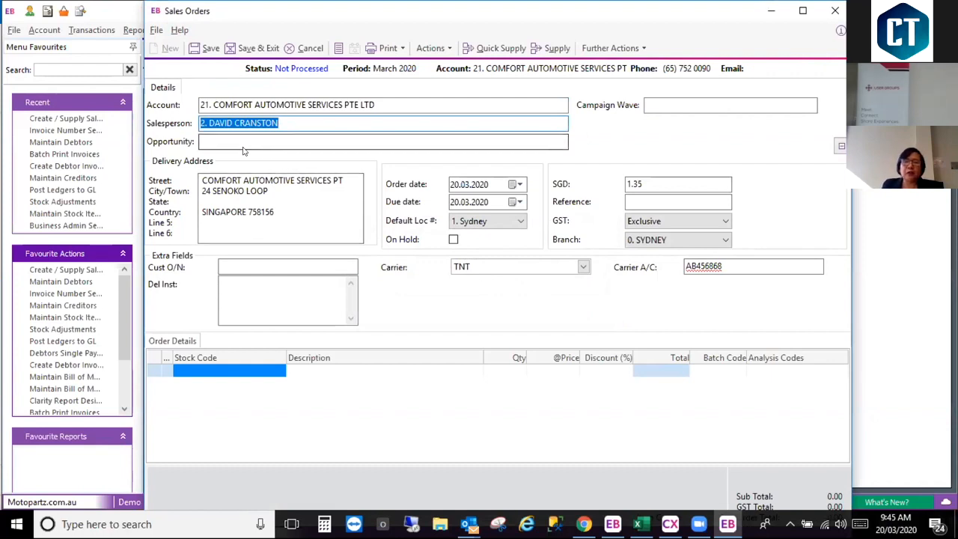
Step: Try an SGD exchange rate of 0.136 on the sales order and acknowledge the threshold warning
left_click(659, 184)
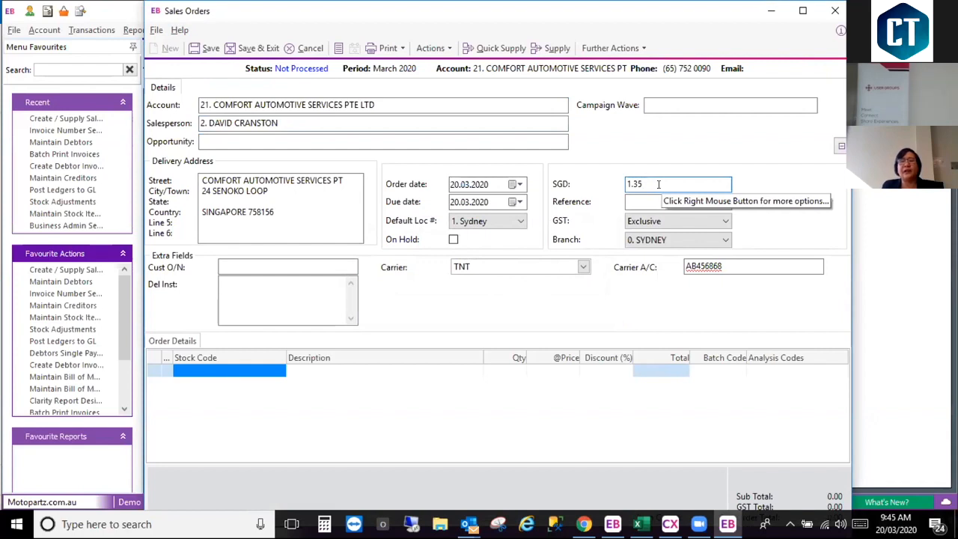
left_click_drag(648, 184, 565, 199)
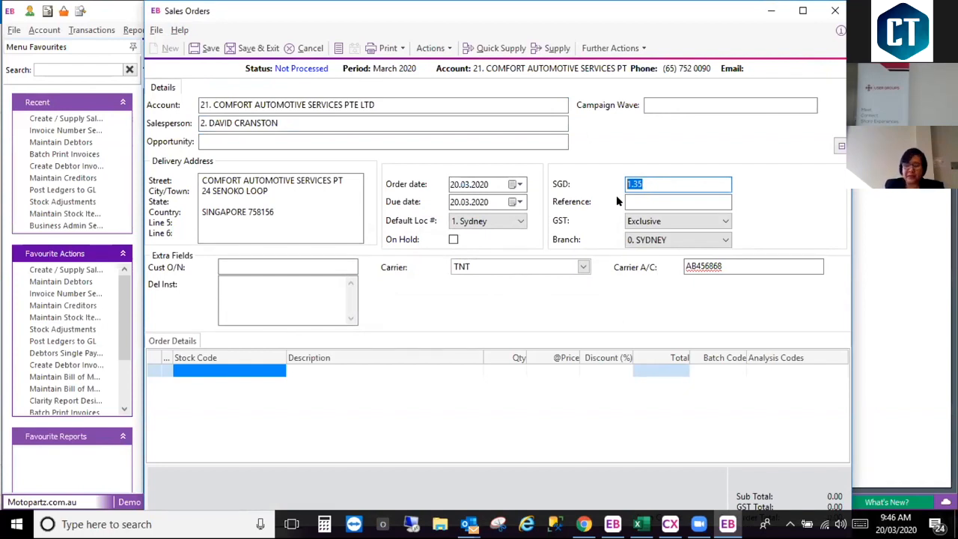
type("136")
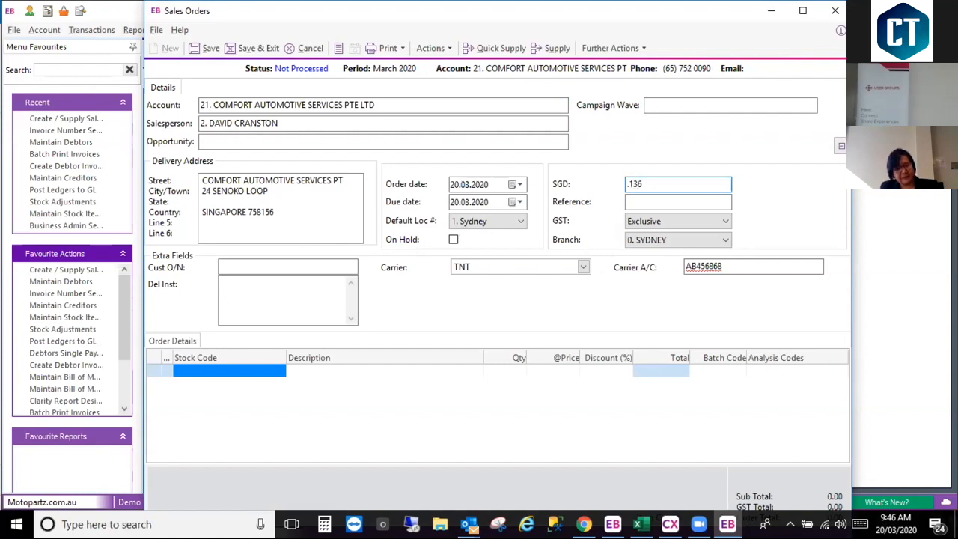
key("Tab")
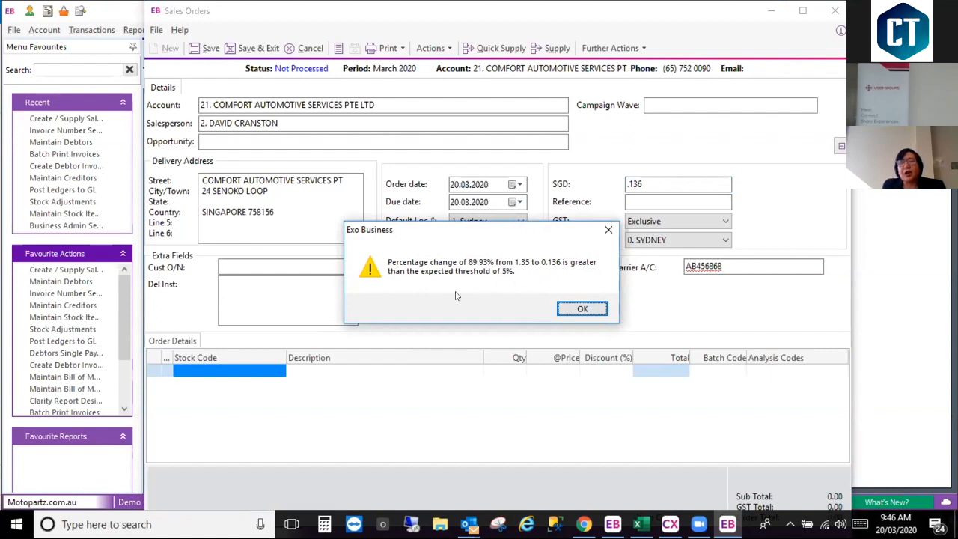
left_click(566, 310)
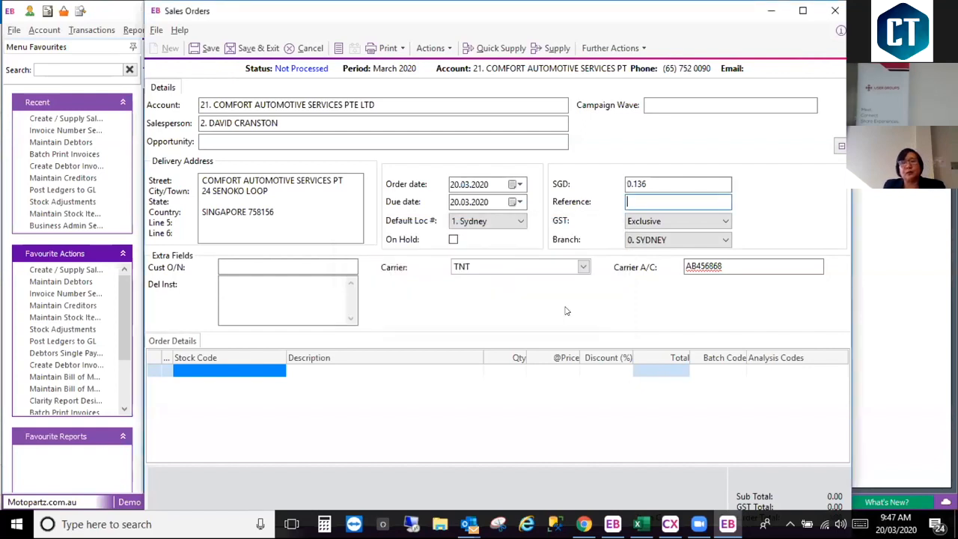
Step: Set the sales order's SGD exchange rate to 1.36
left_click(665, 184)
left_click_drag(664, 184, 593, 187)
type("1.36")
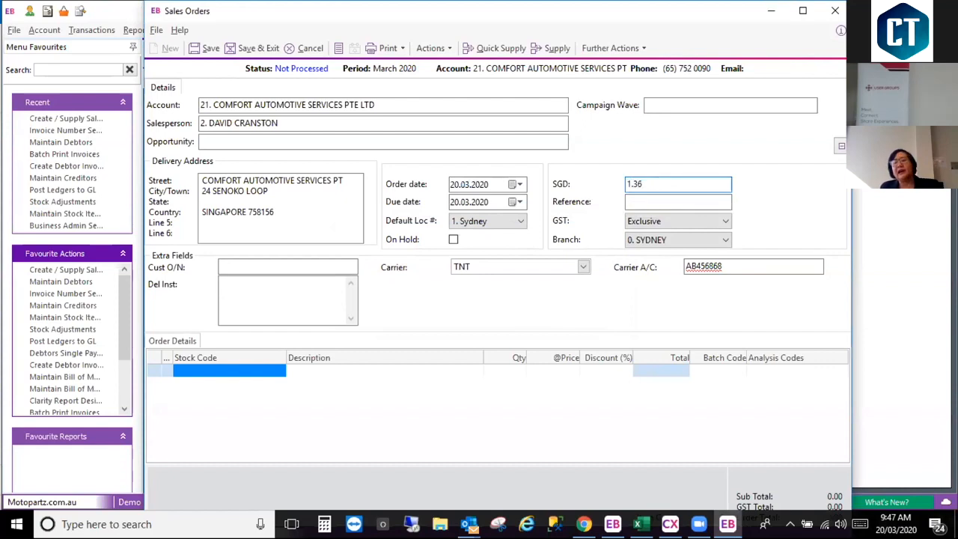
key("Tab")
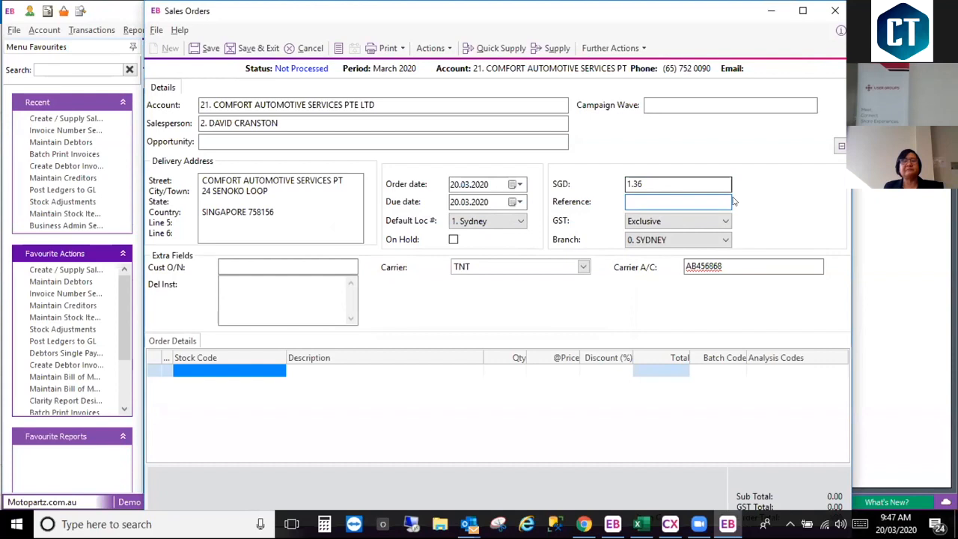
Step: Enter the delivery instruction "This is a sampel memo" and correct "sampel" to "sample" with the spelling suggestion
key("Tab")
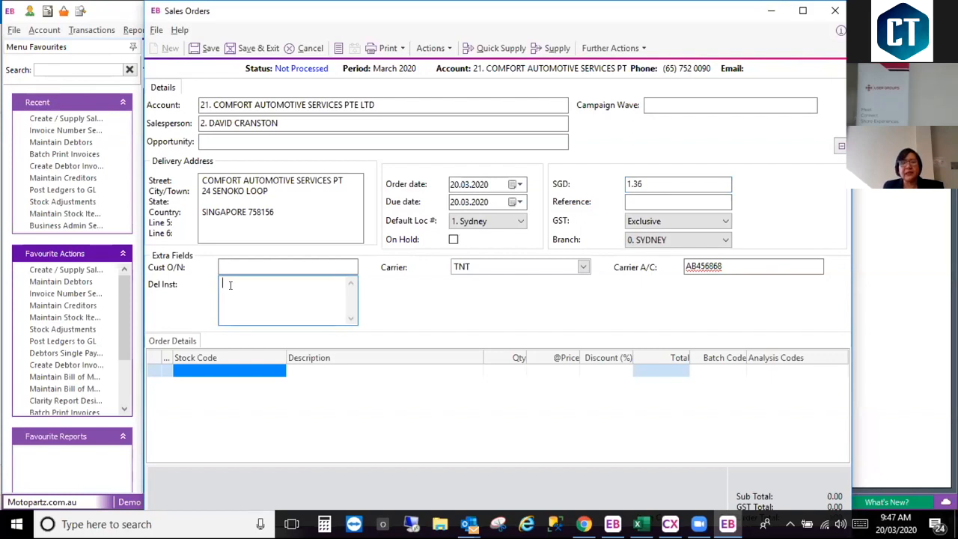
type("This is a sampel")
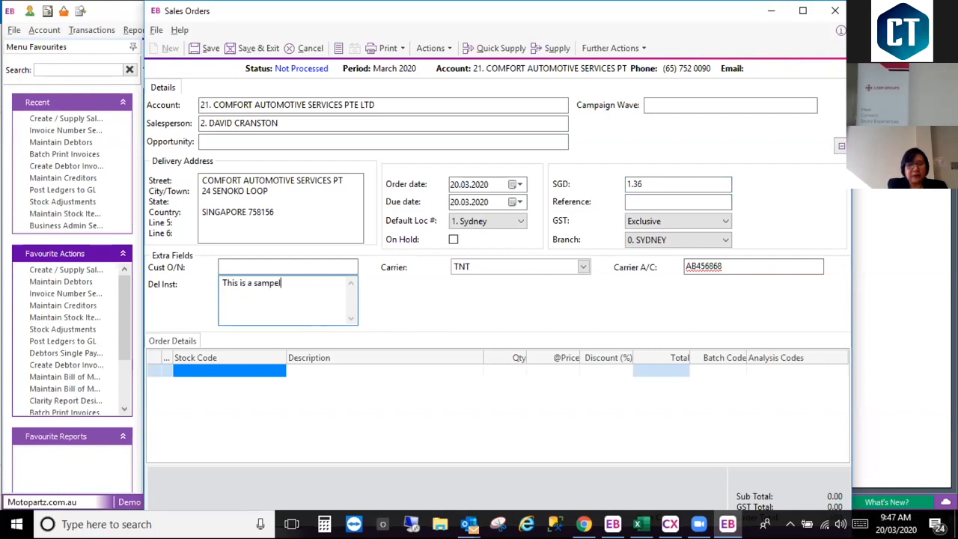
type(" memo")
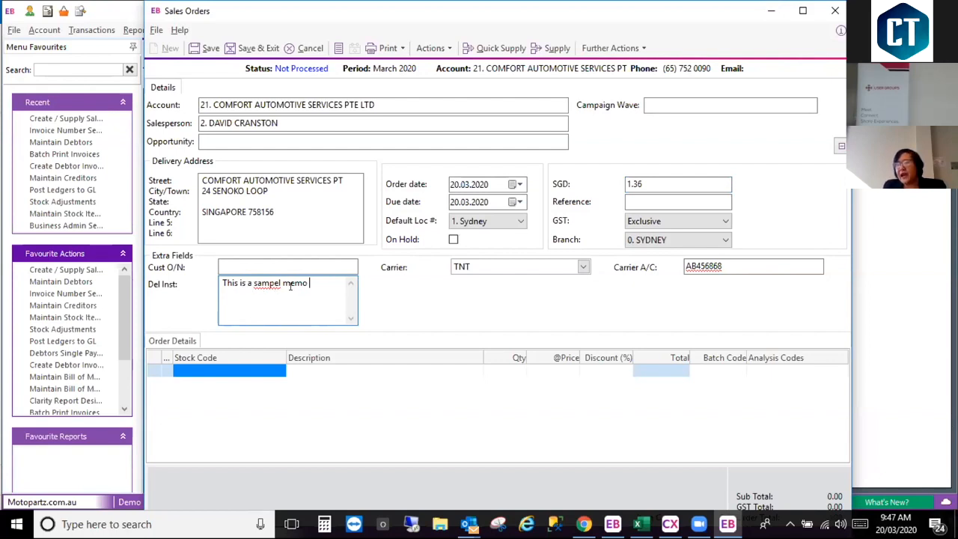
right_click(265, 283)
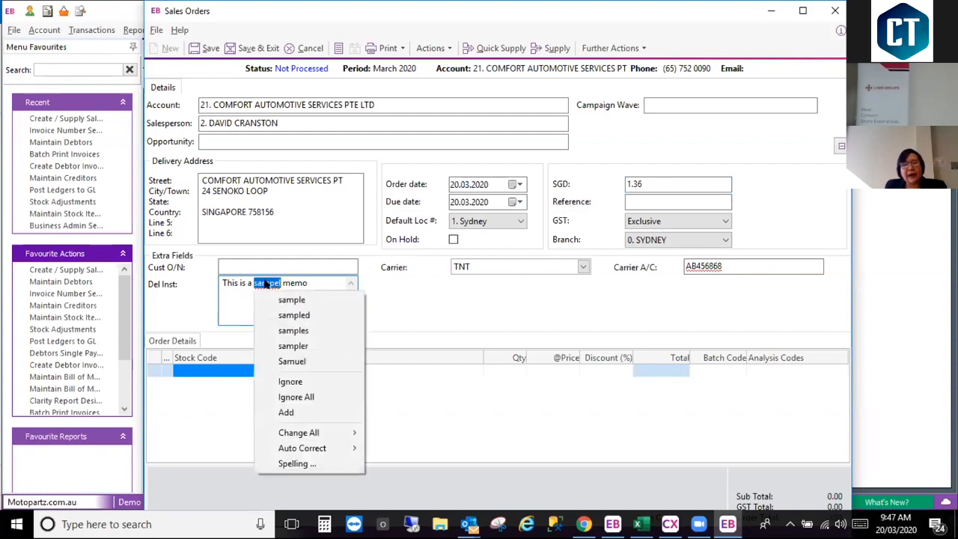
left_click(310, 300)
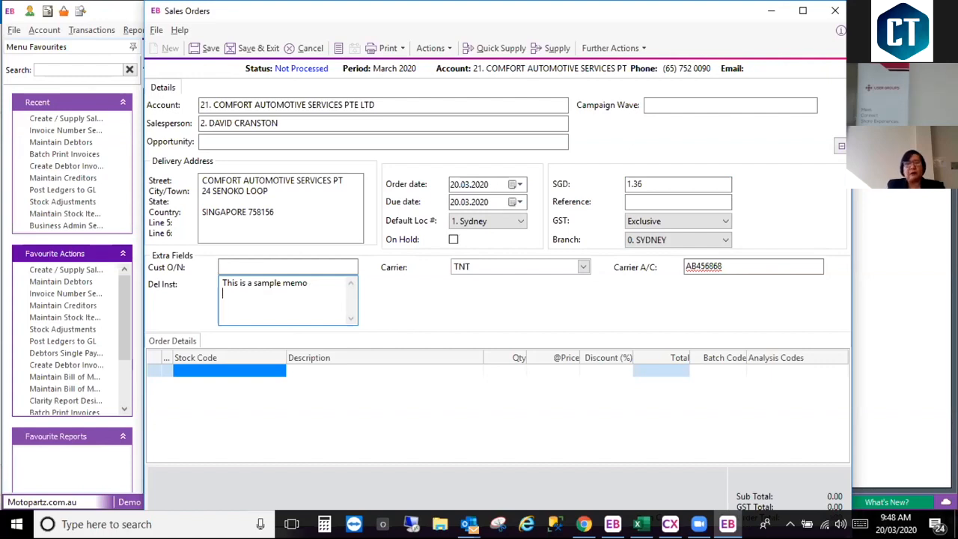
Step: Add the lines "multiple lines" and "UNICODE" to the delivery instructions
key("Return")
type("multiple lines")
key("Return")
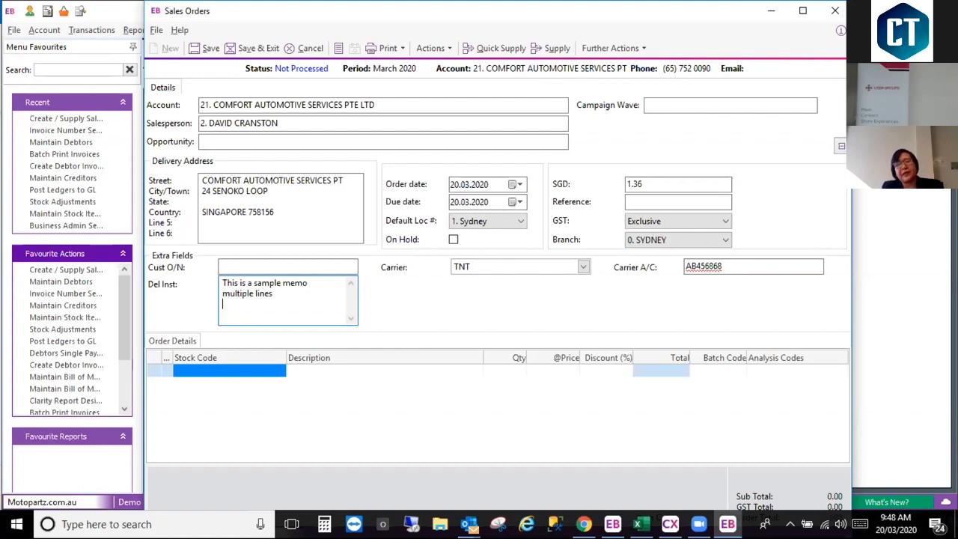
type("UNICODE")
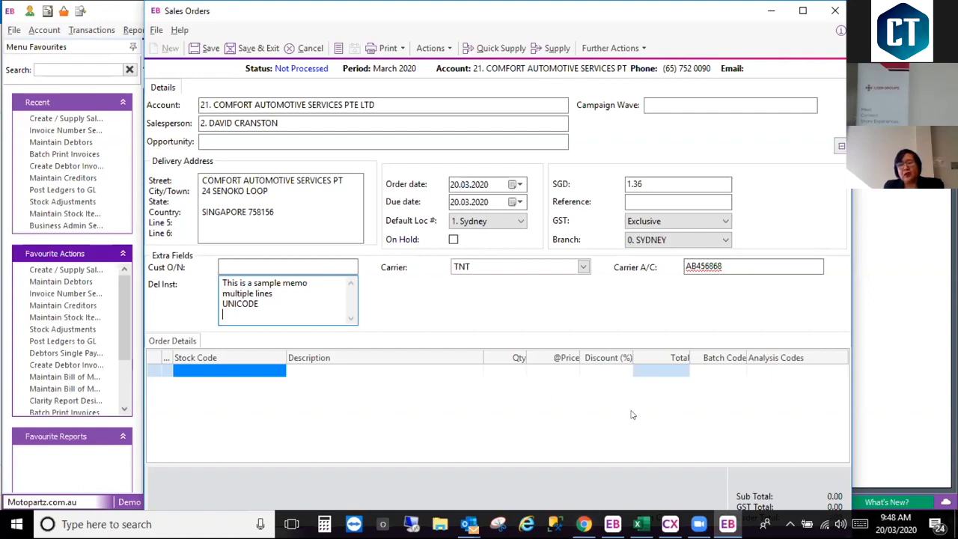
Step: Add laughing face, OK hand, heart and kiss emojis to the delivery instructions using the touch keyboard, then close the line with a line break
left_click(859, 525)
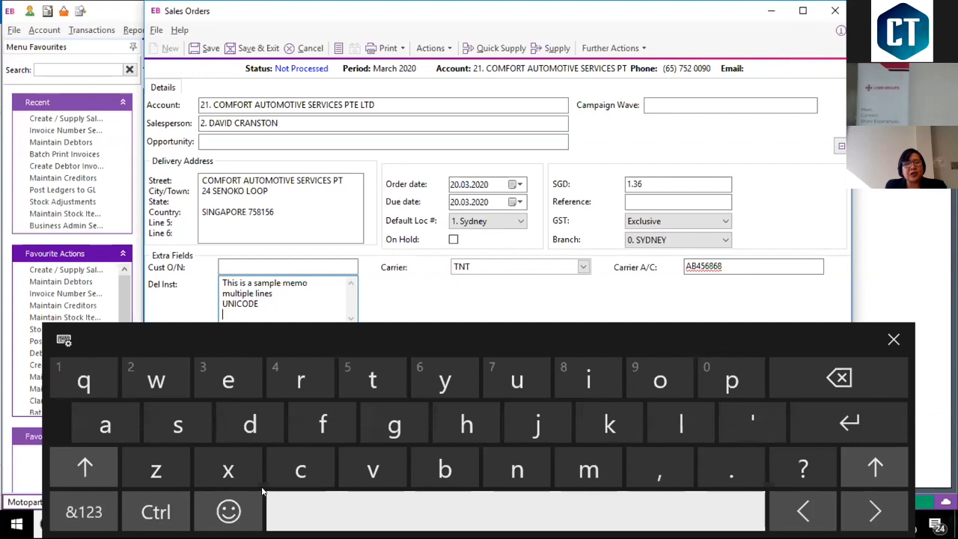
left_click(228, 512)
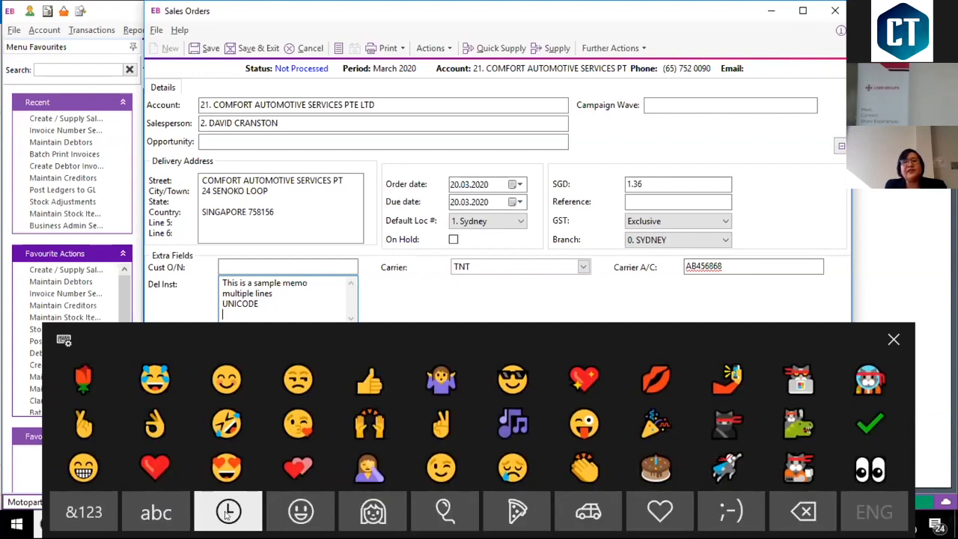
left_click(155, 378)
left_click(155, 425)
left_click(155, 465)
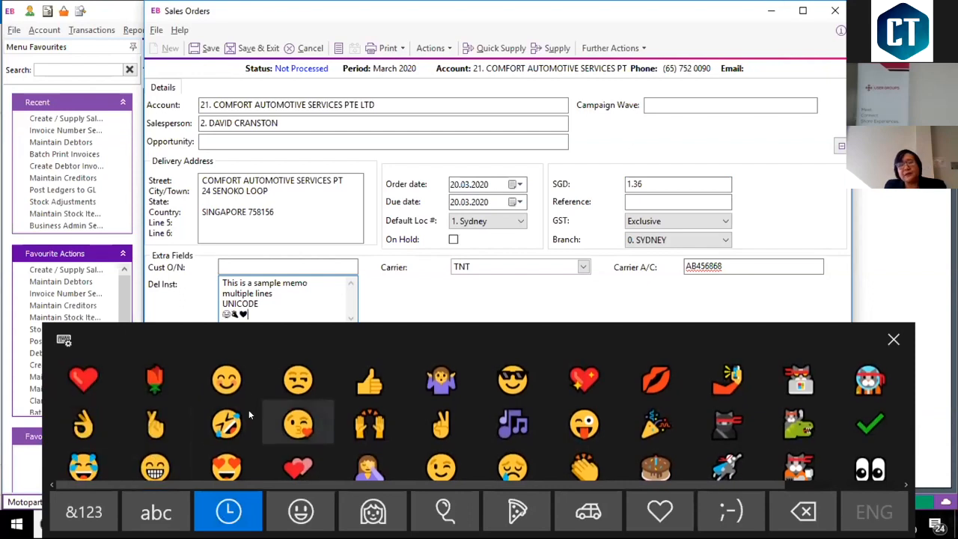
left_click(298, 423)
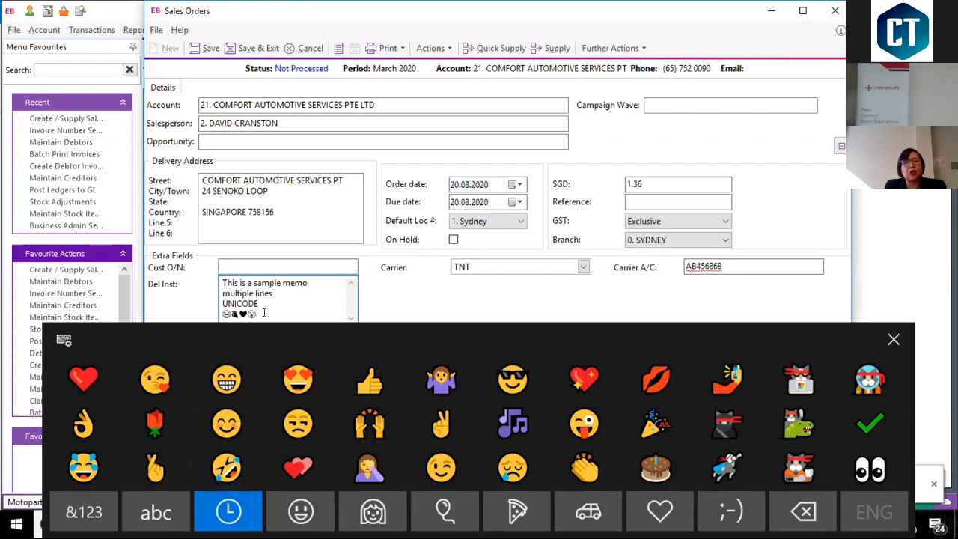
key("Return")
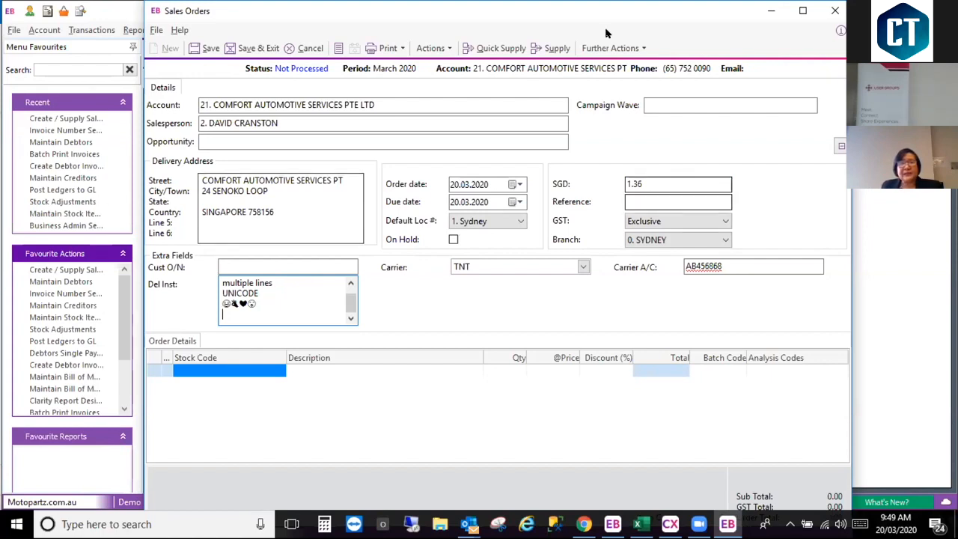
Step: Discard the unsaved sales order and close the Sales Orders window
left_click(310, 48)
left_click(455, 308)
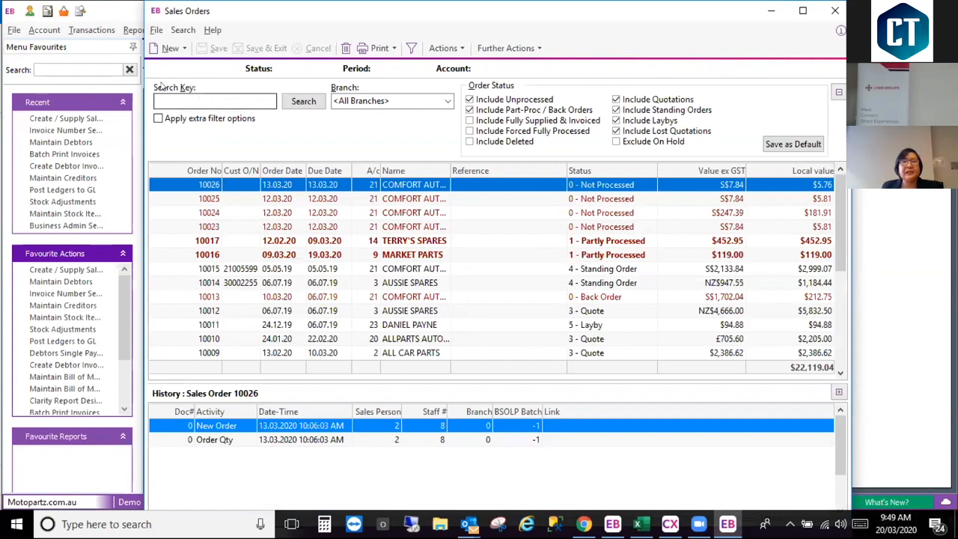
key("Escape")
Step: In the notes of the Comfort Automotive Services debtor account, correct "begining" to "beginning" in the first entry with the spelling suggestion
left_click(242, 124)
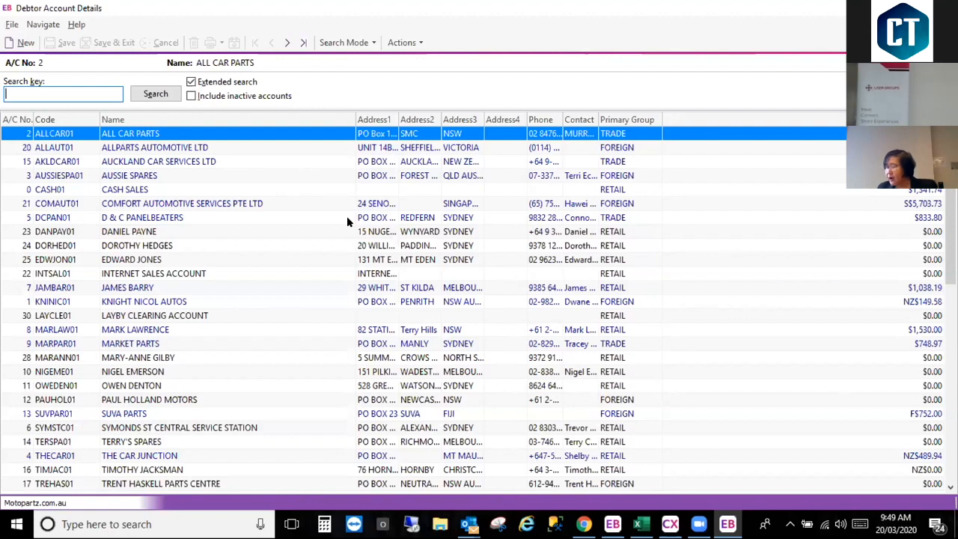
double_click(62, 205)
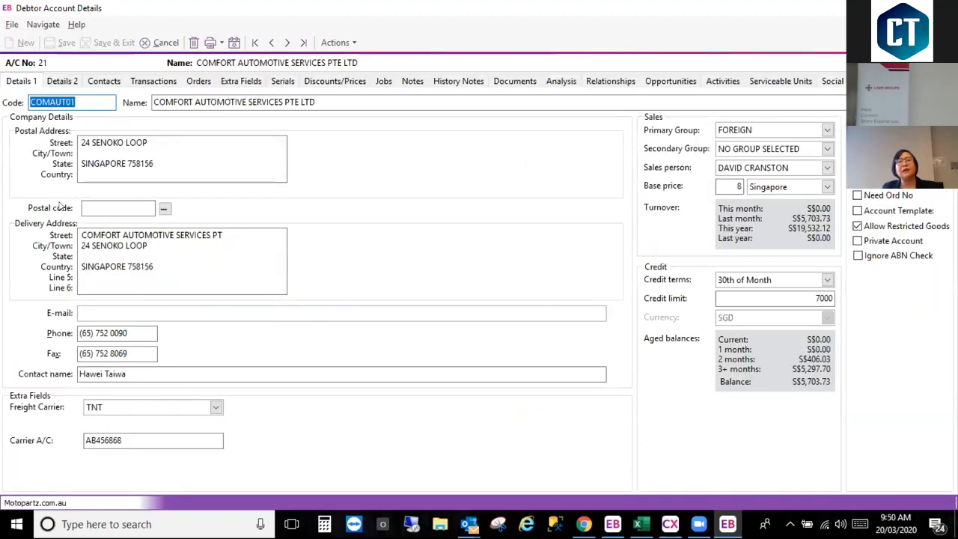
left_click(412, 82)
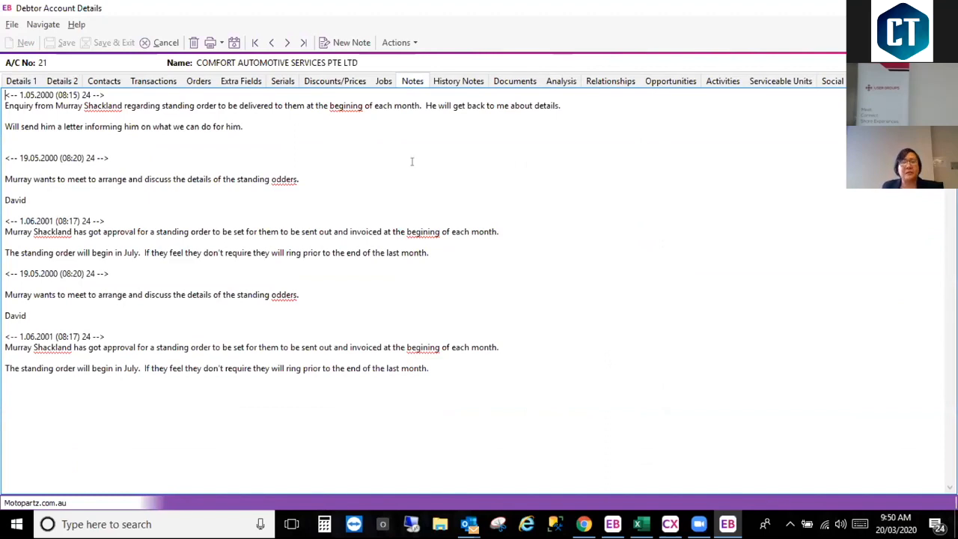
right_click(345, 108)
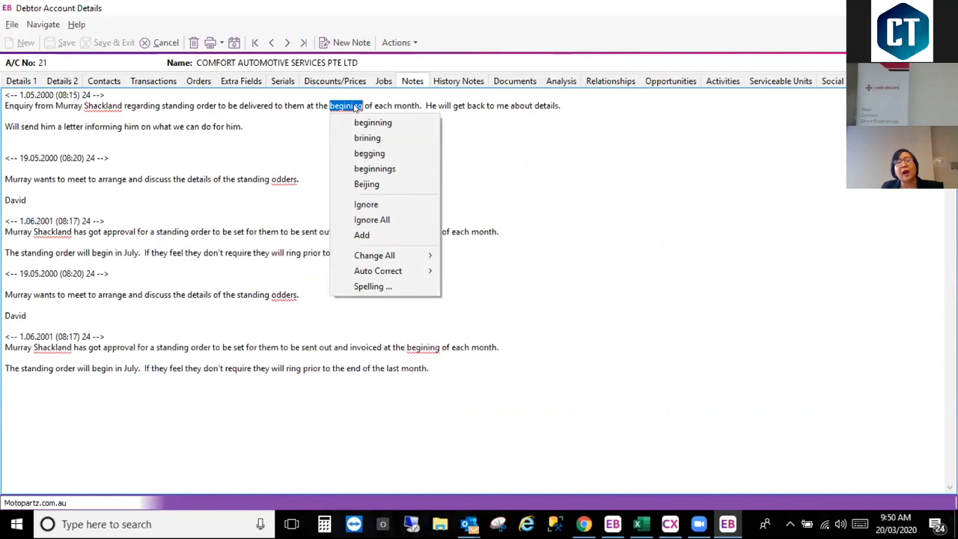
left_click(354, 120)
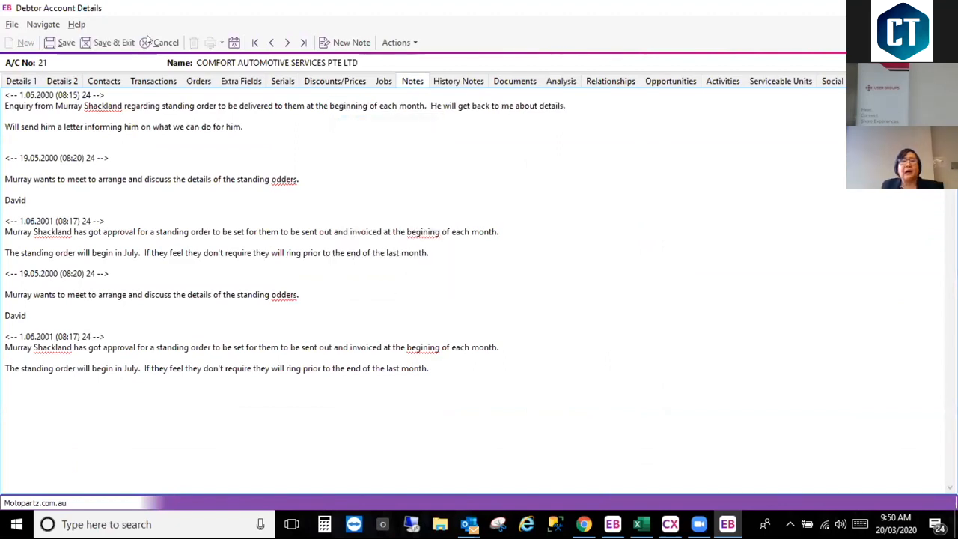
Step: Review the creation and action options for the debtor's transactions, and open a new payment entry, shifting its window slightly
left_click(154, 84)
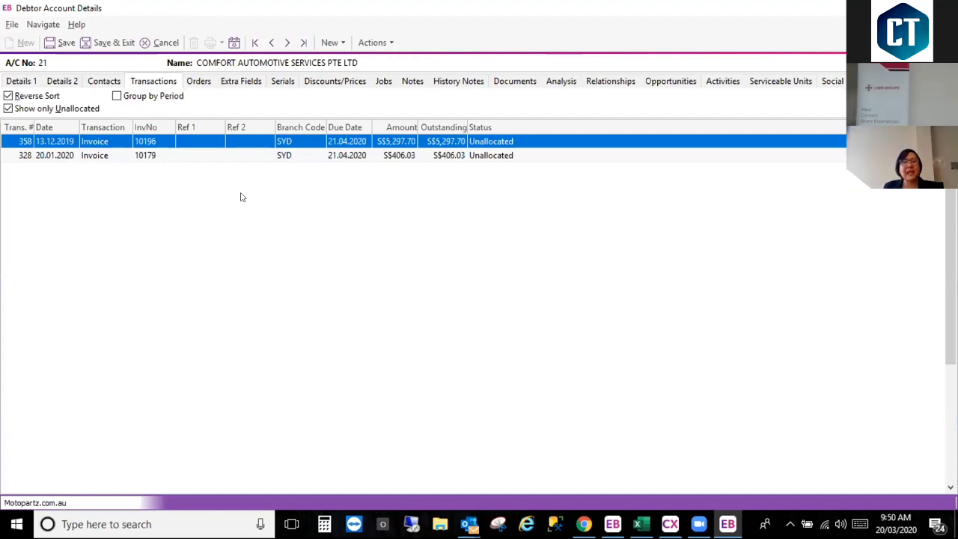
left_click(334, 43)
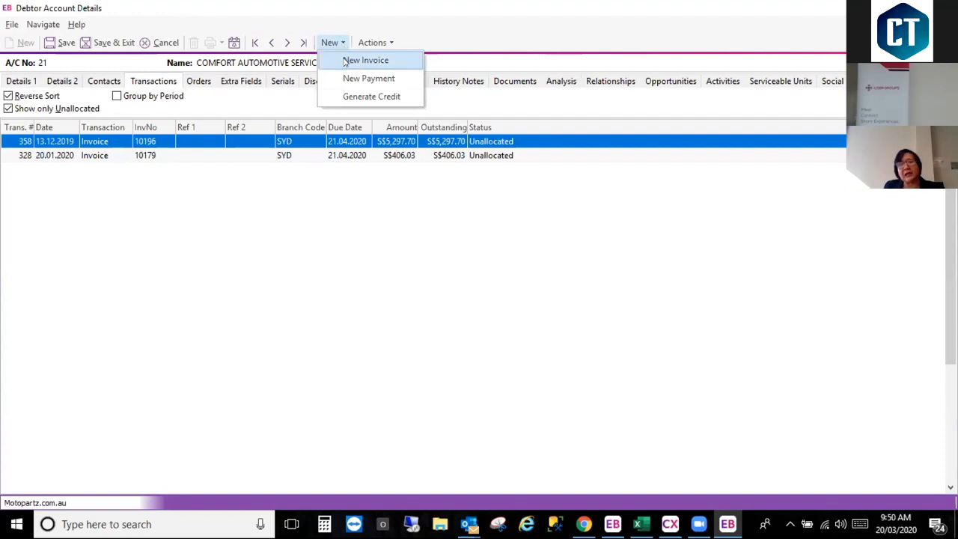
left_click(363, 43)
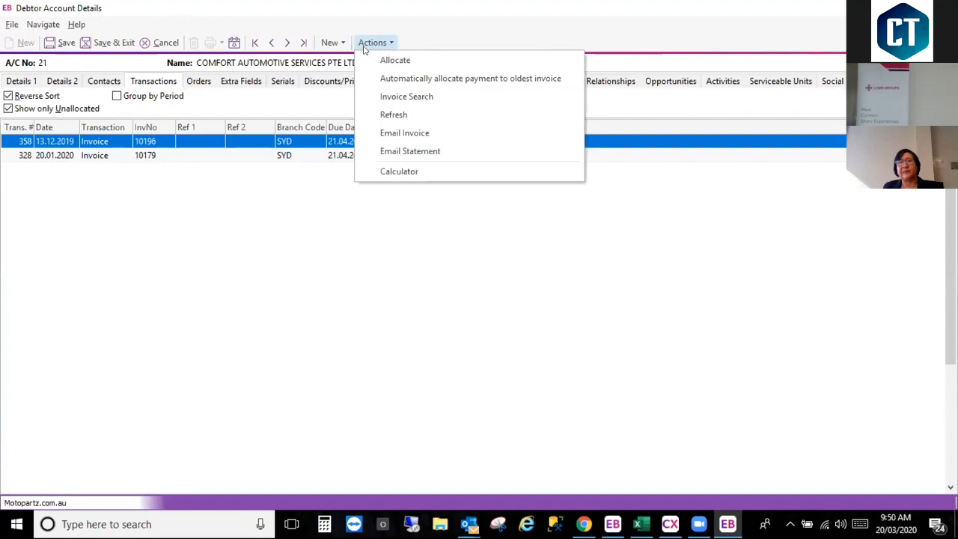
mouse_move(344, 43)
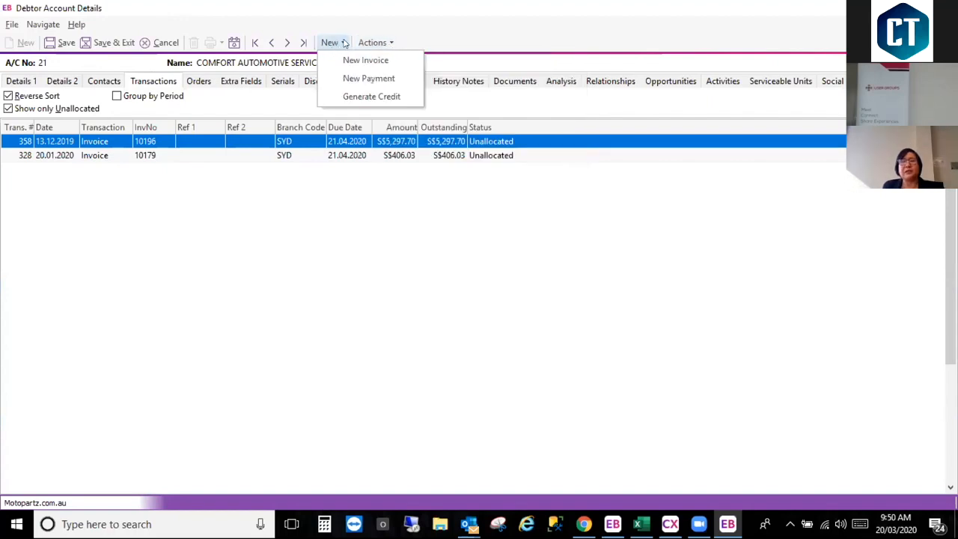
left_click(353, 80)
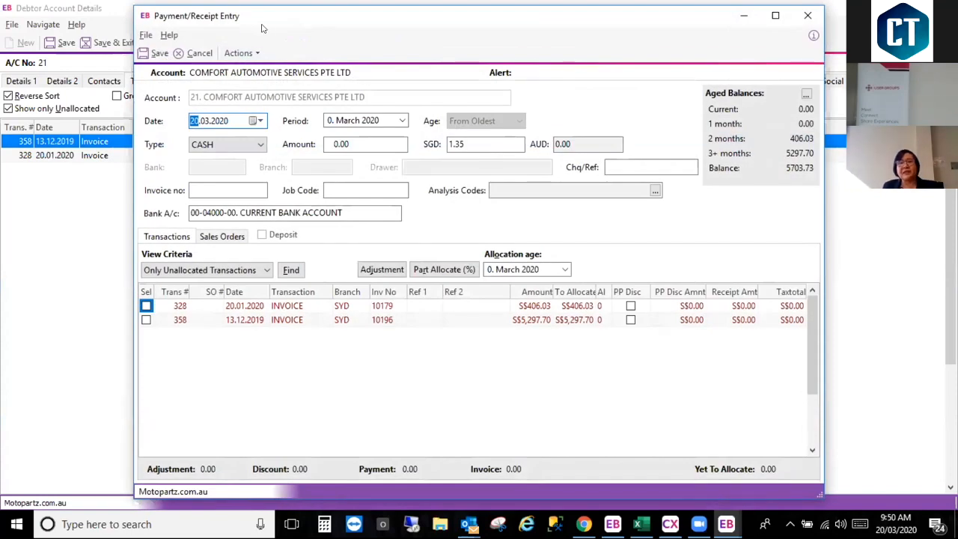
left_click_drag(262, 28, 266, 42)
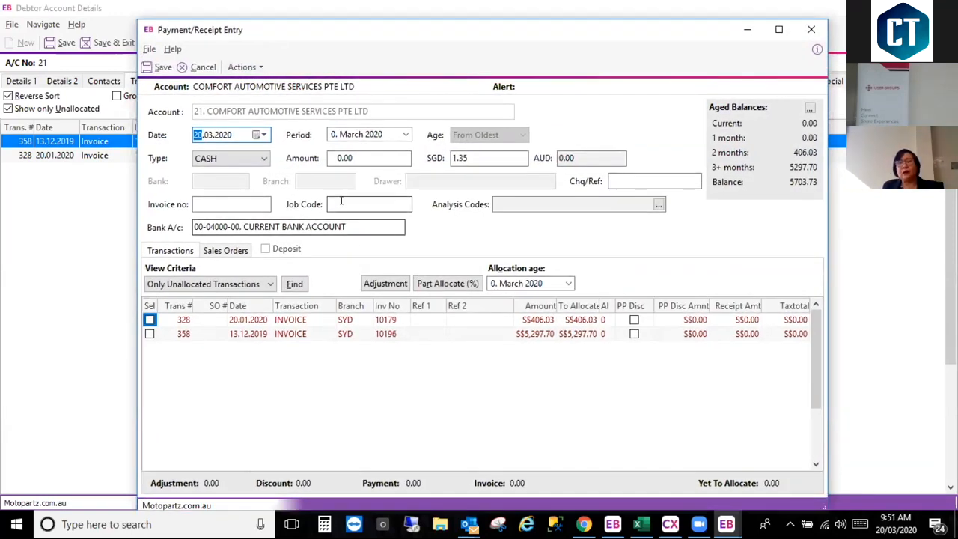
Step: From the payment entry, search the debtor invoices for 1017 and select invoice 10172 dated 06.12.2019
left_click(258, 66)
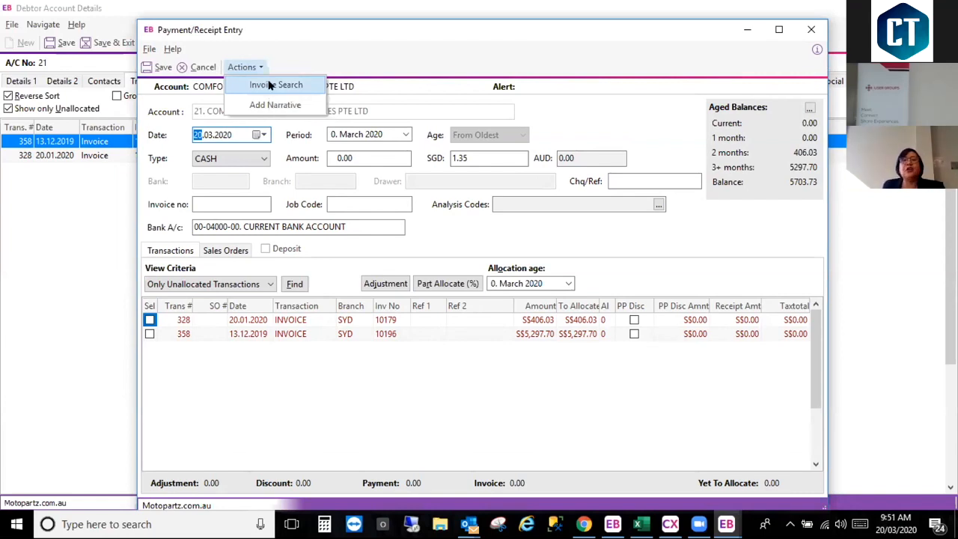
left_click(270, 84)
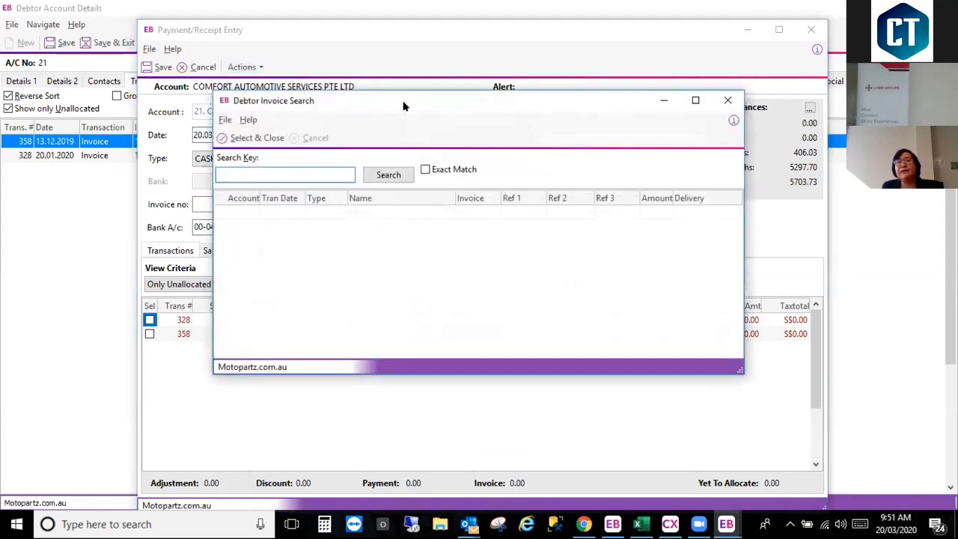
left_click_drag(403, 107, 507, 106)
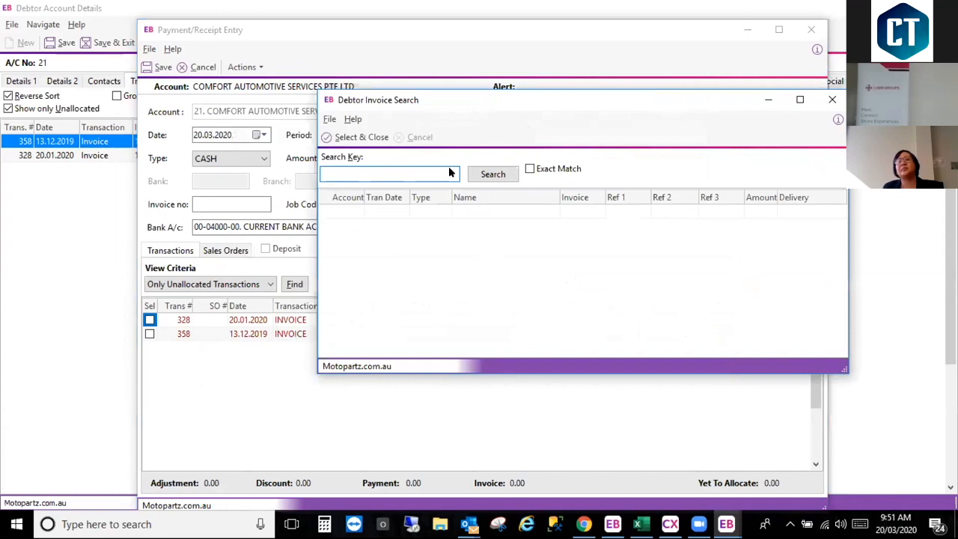
type("1017")
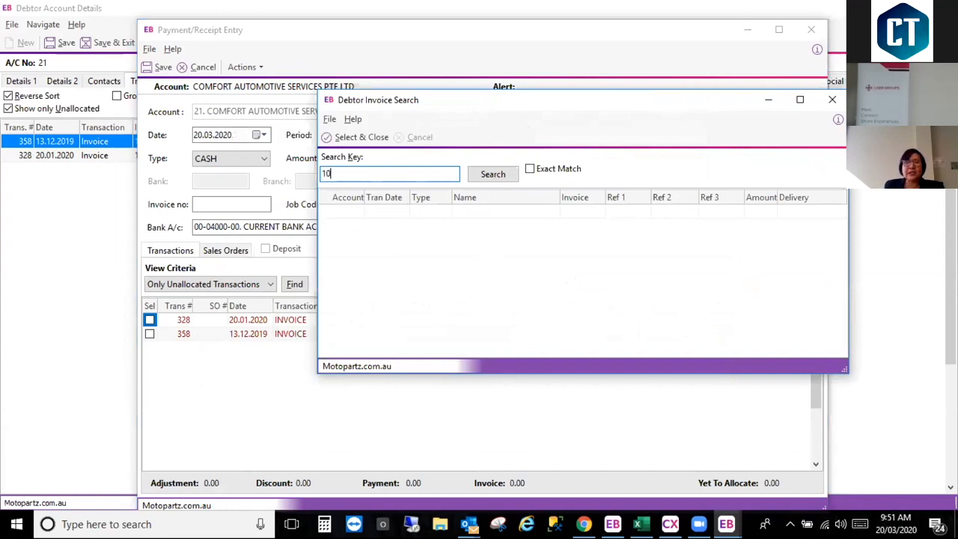
key("Tab")
left_click(502, 174)
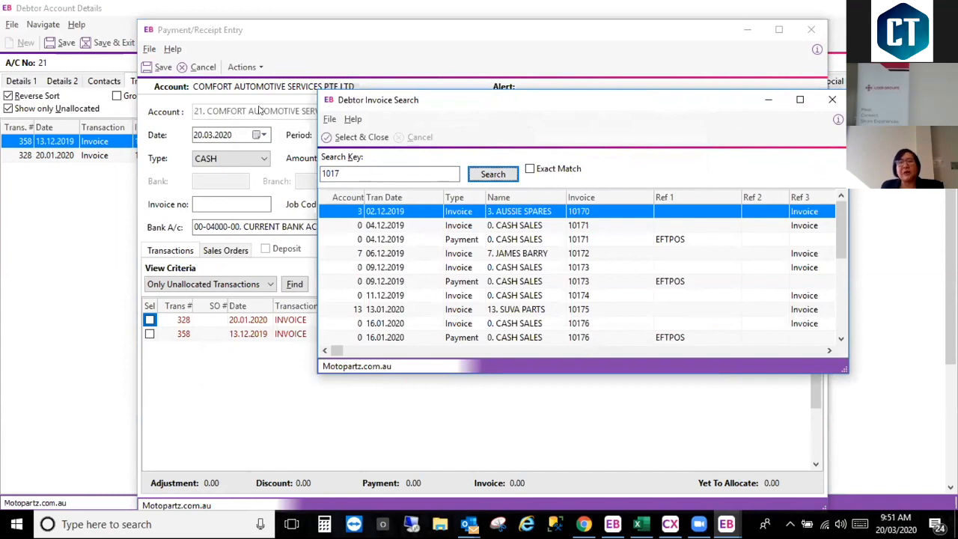
left_click(535, 254)
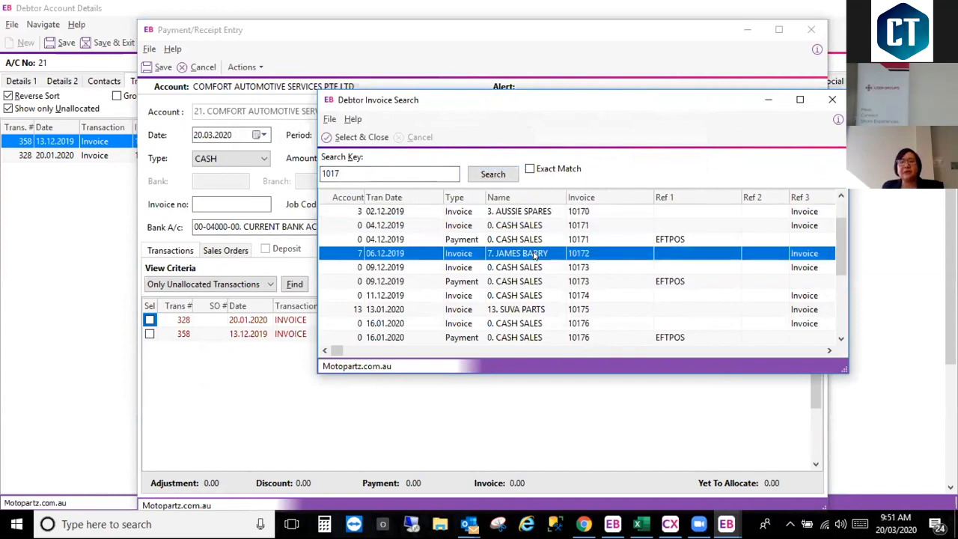
double_click(534, 254)
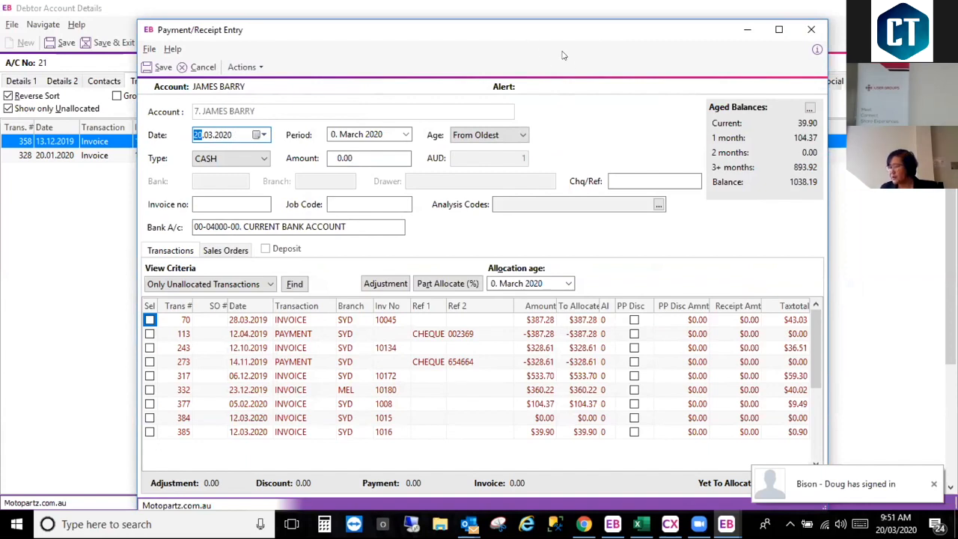
Step: Close the payment entry without saving and close the debtor account details
left_click(811, 29)
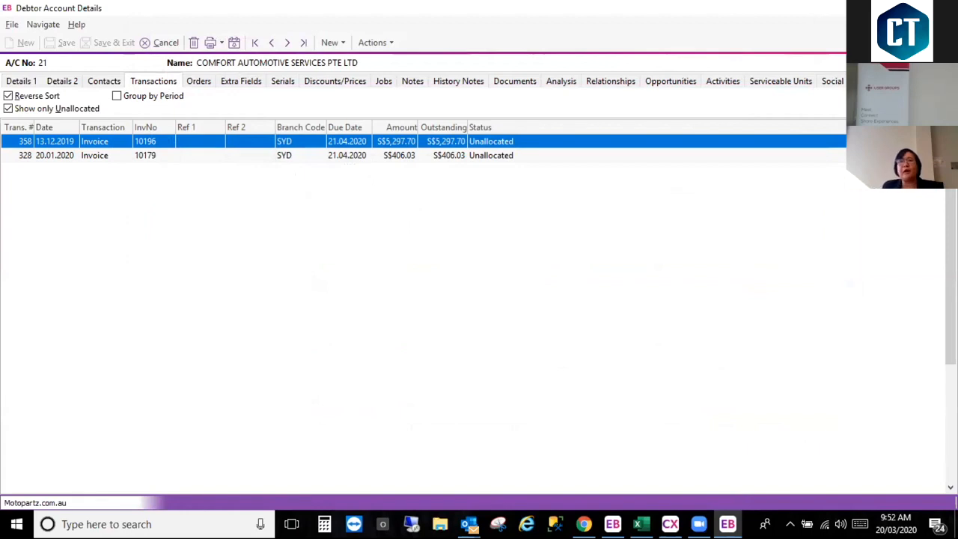
left_click(943, 9)
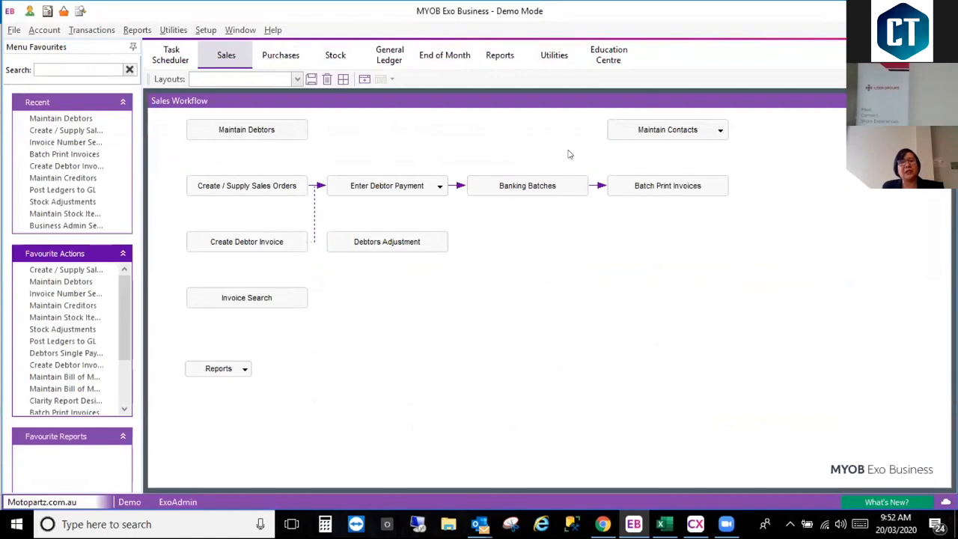
Step: Open Stock Adjustments from the stock workflow and start a new Adjust In movement
left_click(332, 55)
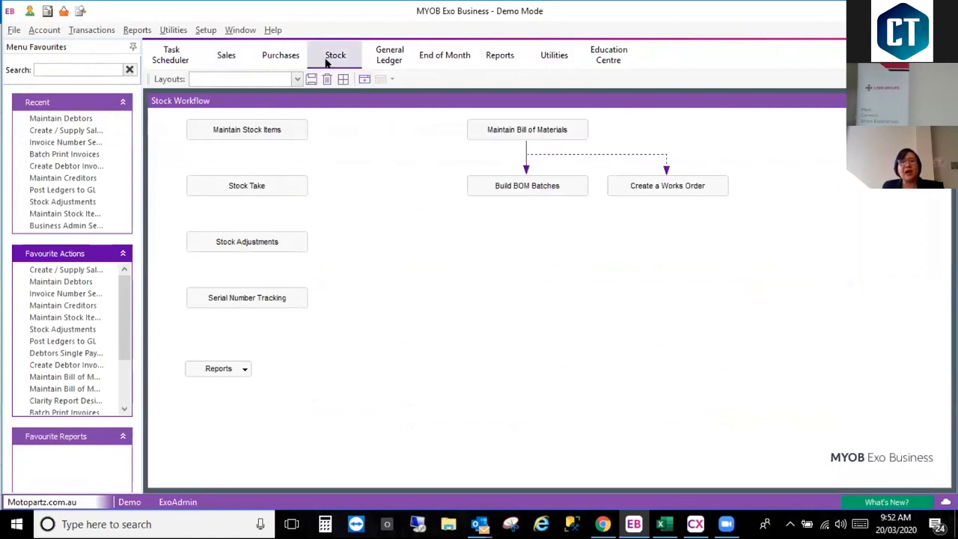
left_click(254, 243)
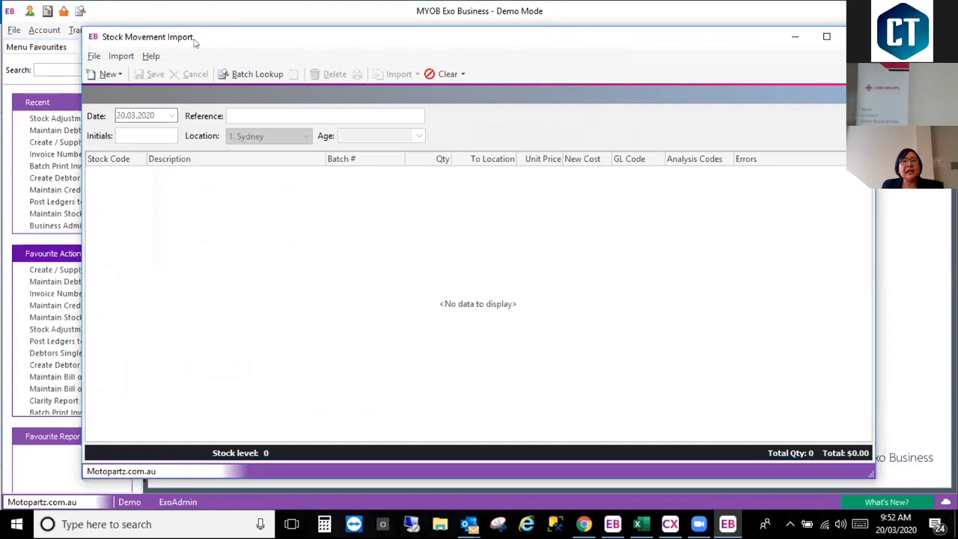
left_click(119, 75)
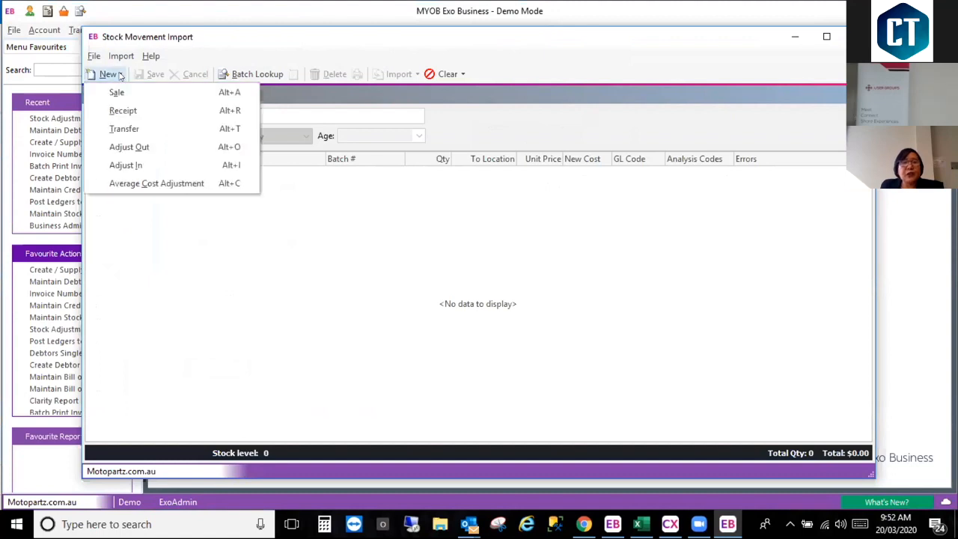
left_click(129, 165)
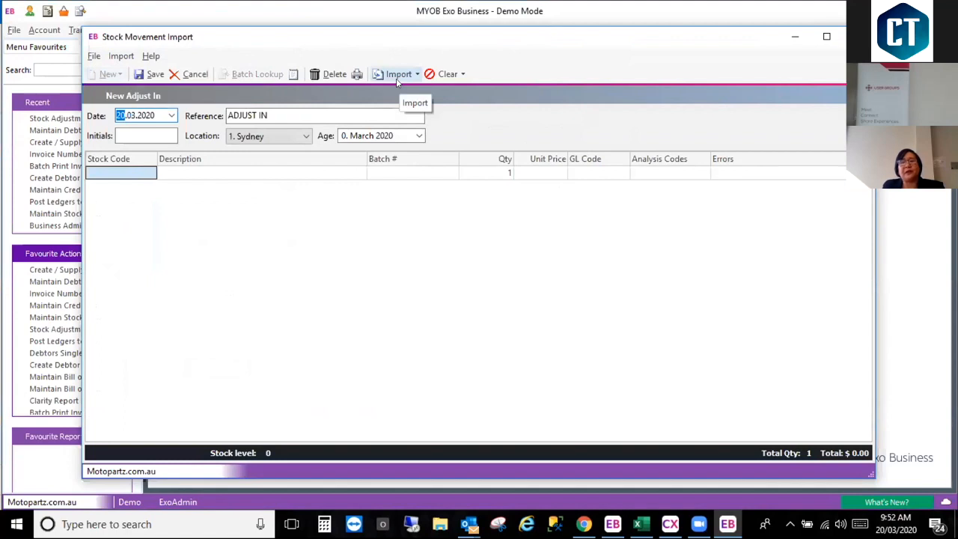
Step: Copy the stock codes and quantities in A1:B5 of the Excel workbook and import them into the Adjust In from the clipboard
left_click(417, 75)
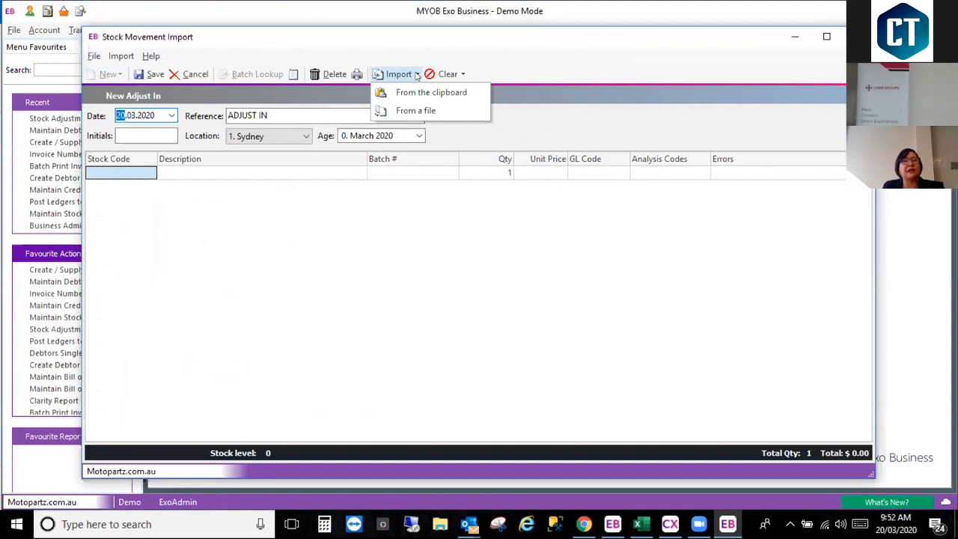
left_click(640, 524)
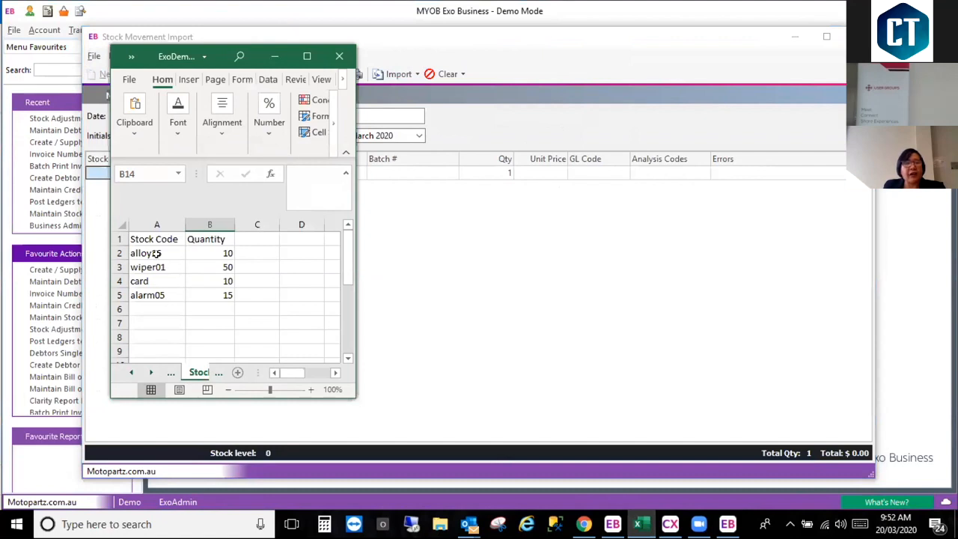
left_click_drag(140, 237, 213, 289)
key("ctrl+c")
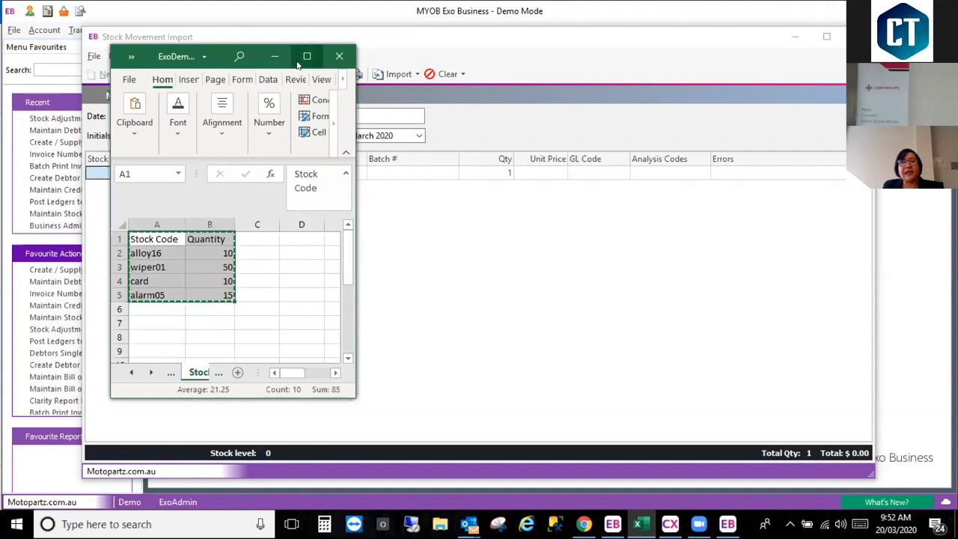
left_click(275, 57)
left_click(416, 75)
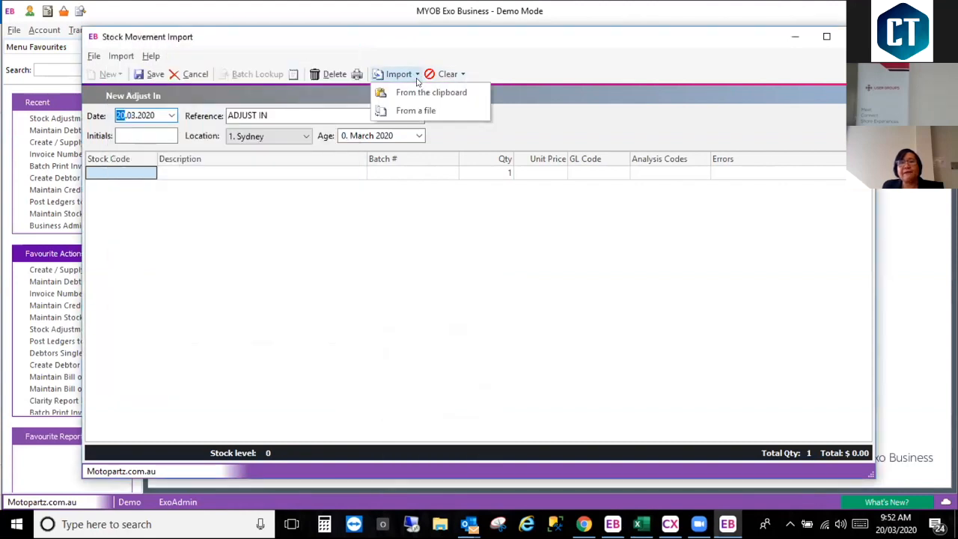
left_click(410, 93)
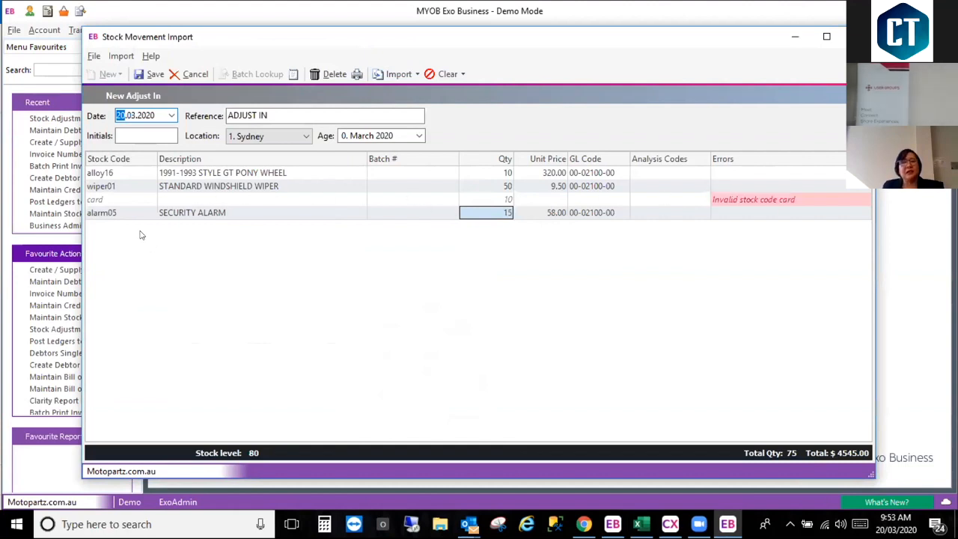
Step: Replace the invalid stock code "card" with AIRFIL05 through the stock search and set that line's quantity to 10
left_click(119, 199)
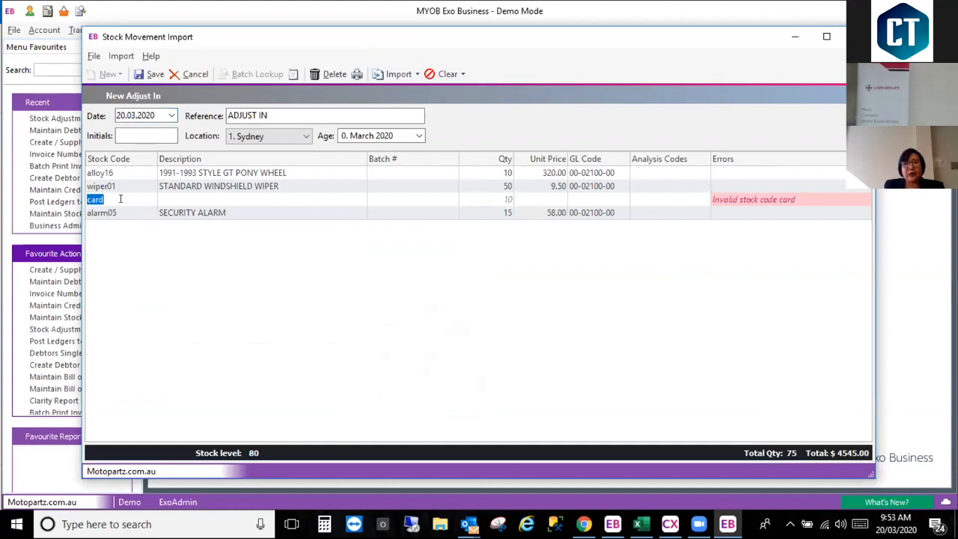
type("f")
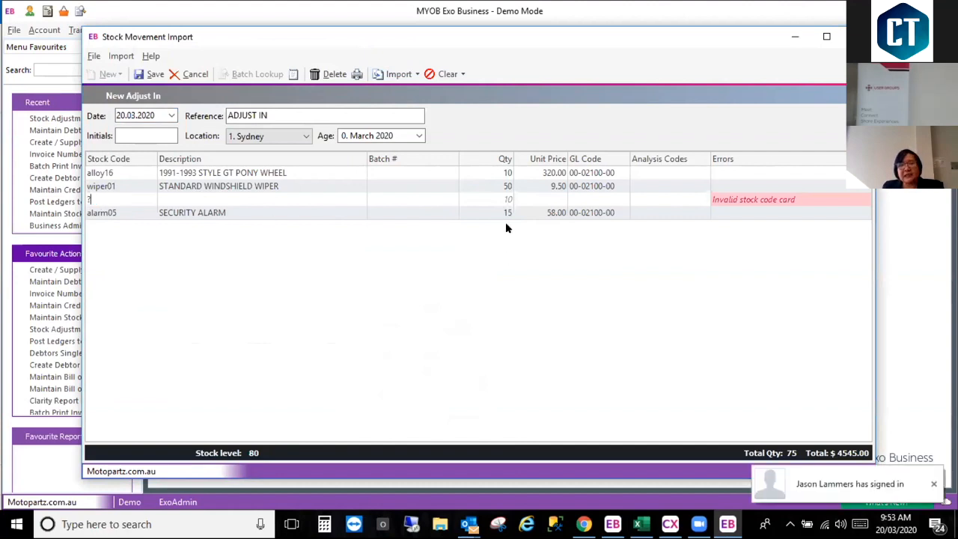
key("Return")
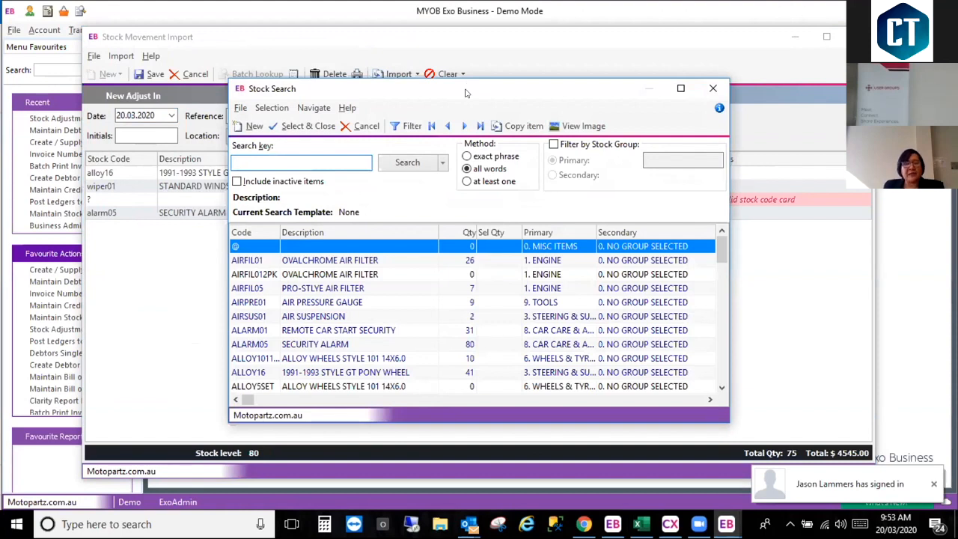
left_click_drag(467, 93, 290, 241)
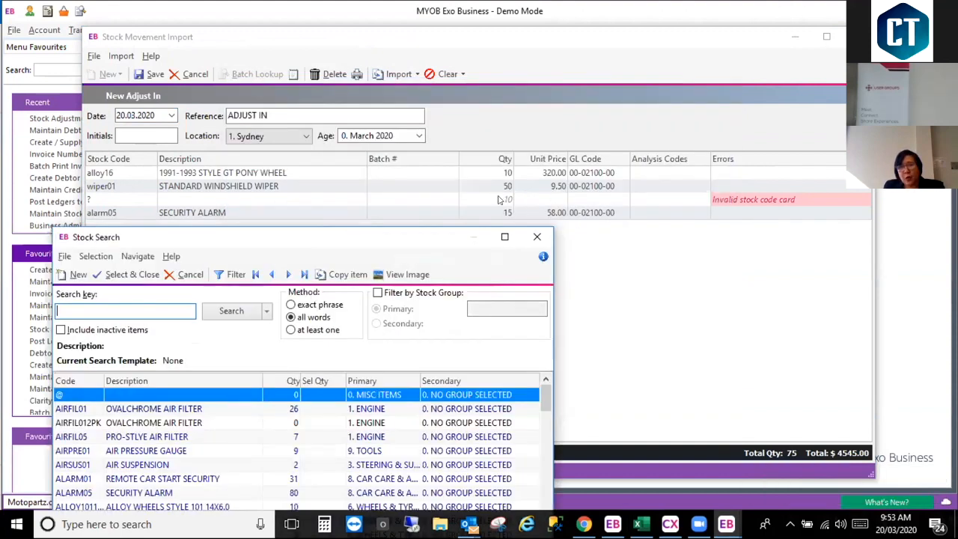
double_click(125, 440)
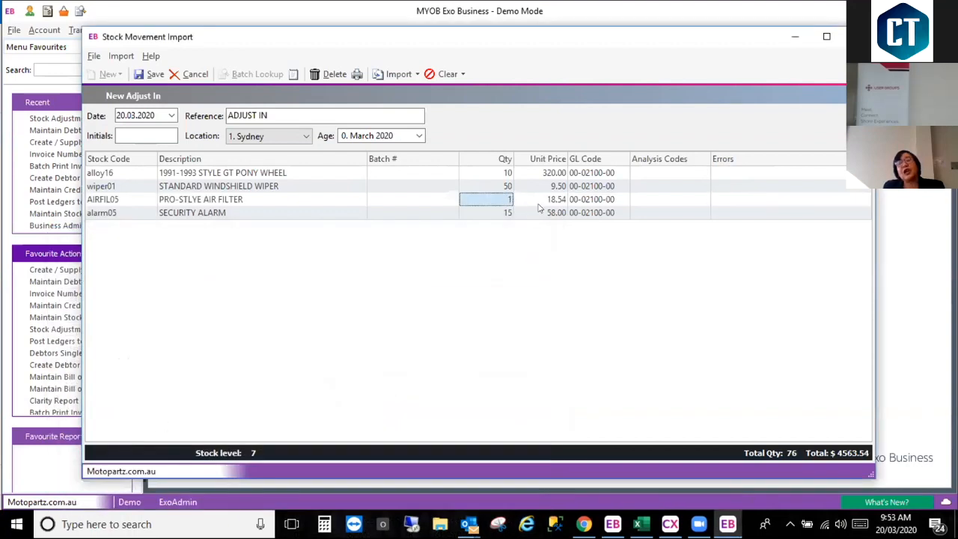
left_click(503, 200)
type("10")
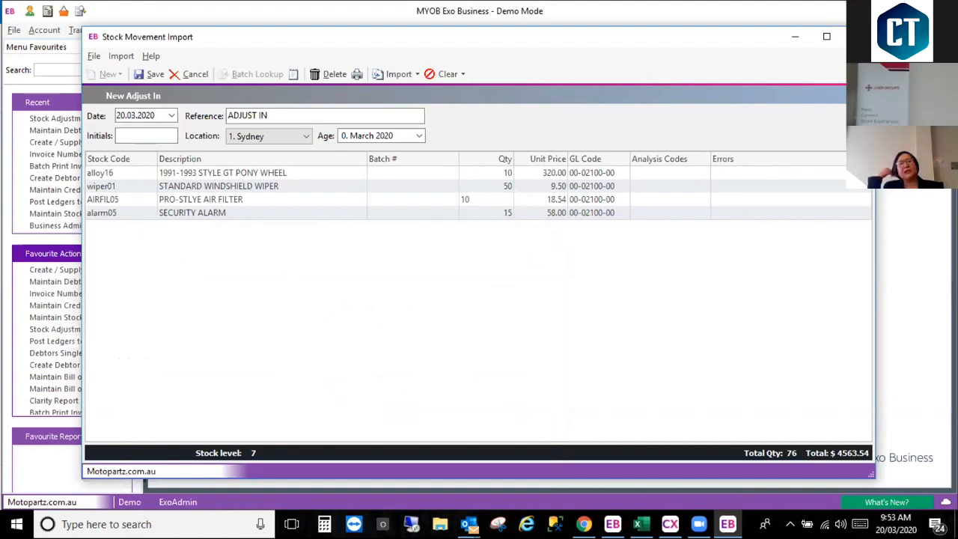
key("Tab")
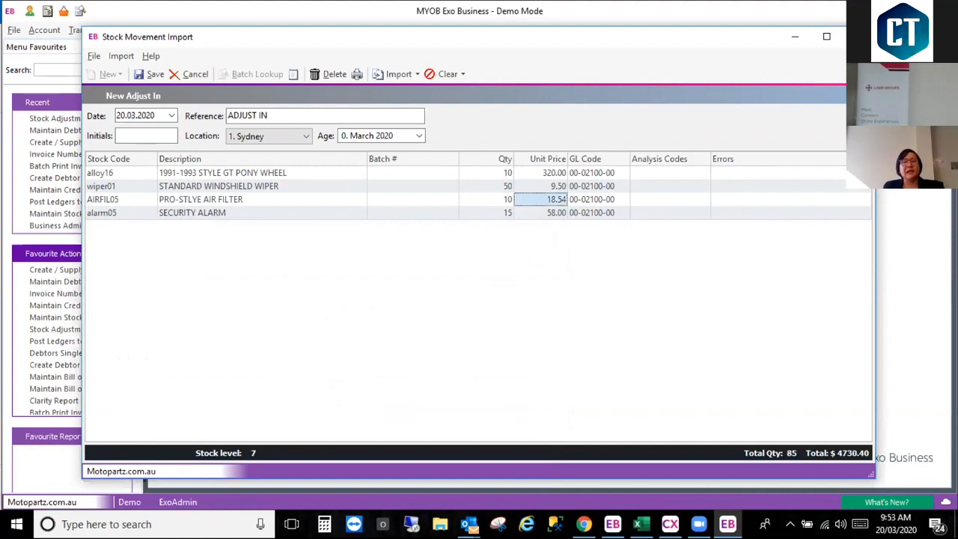
Step: Import the clipboard lines into the Adjust In a second time and remove the lines with errors
left_click(415, 75)
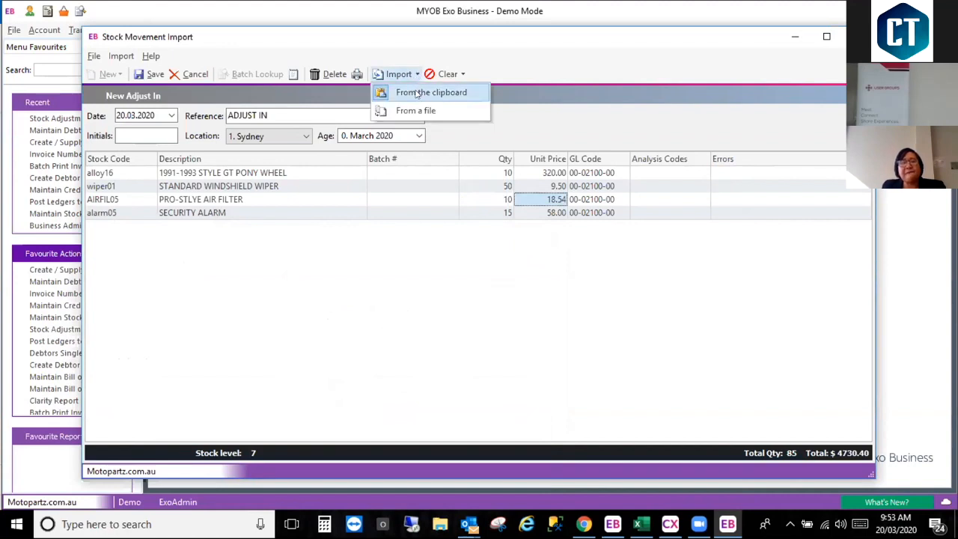
left_click(431, 92)
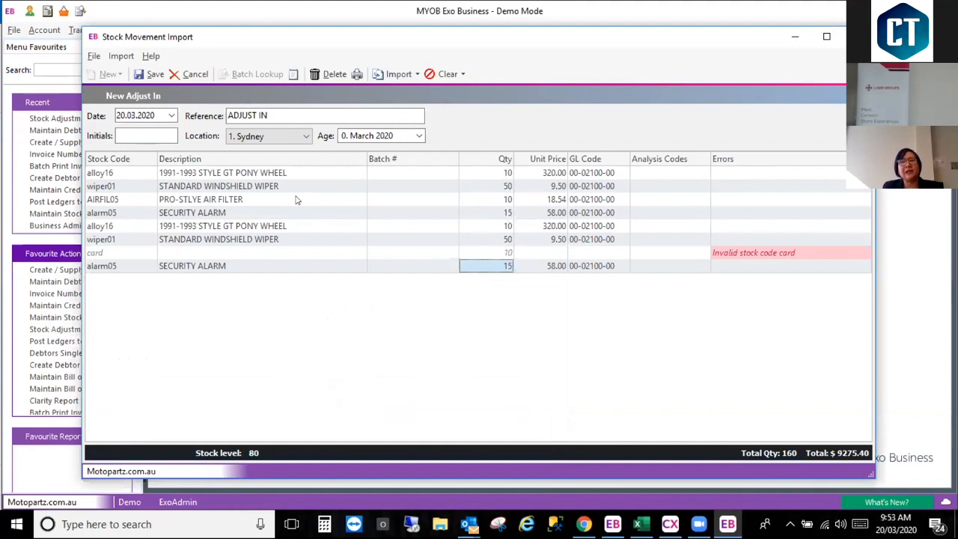
left_click(120, 254)
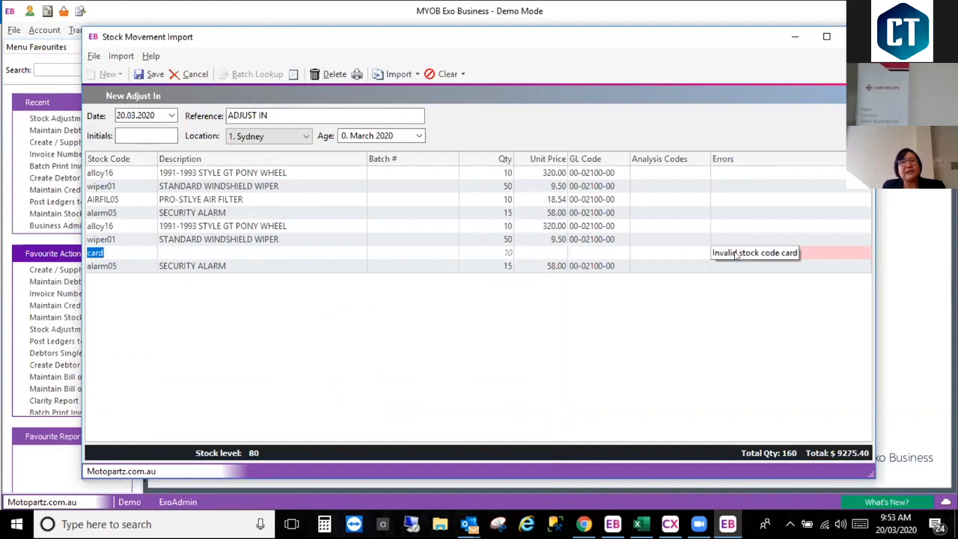
left_click(463, 75)
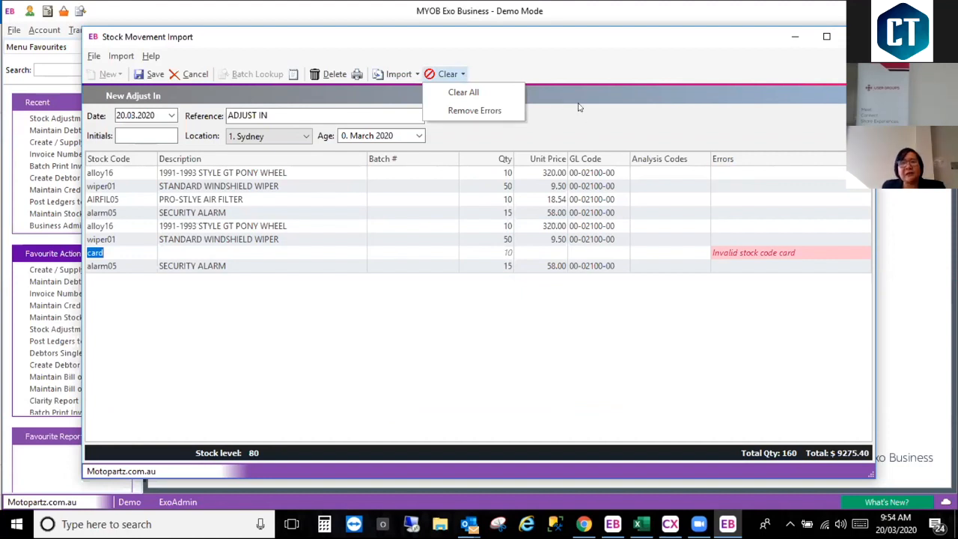
left_click(489, 114)
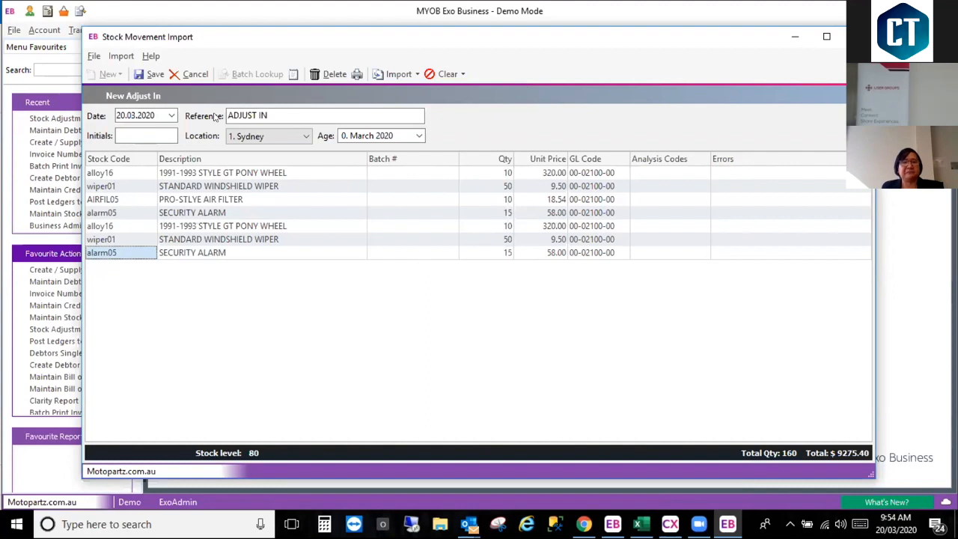
Step: Save and post the Adjust In movement without printing the document
left_click(150, 74)
left_click(462, 311)
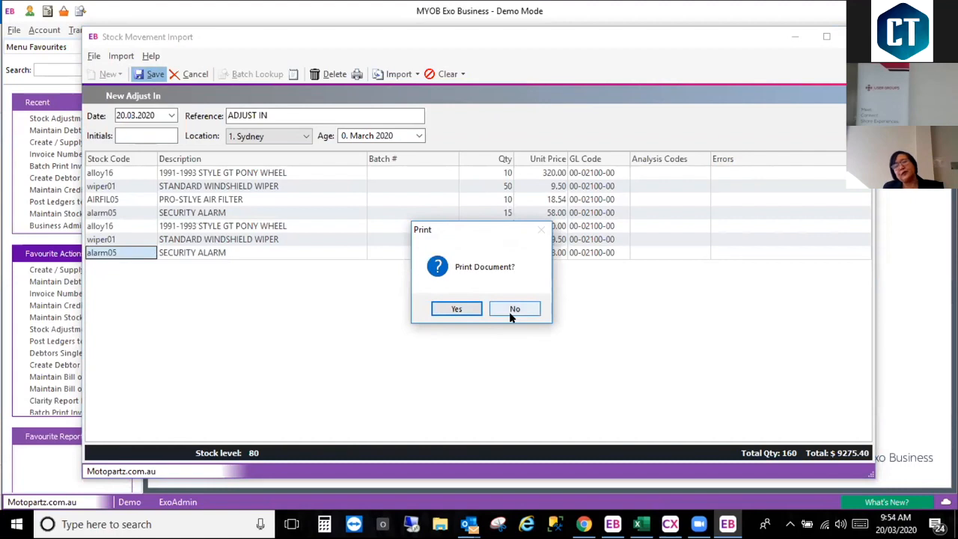
left_click(512, 310)
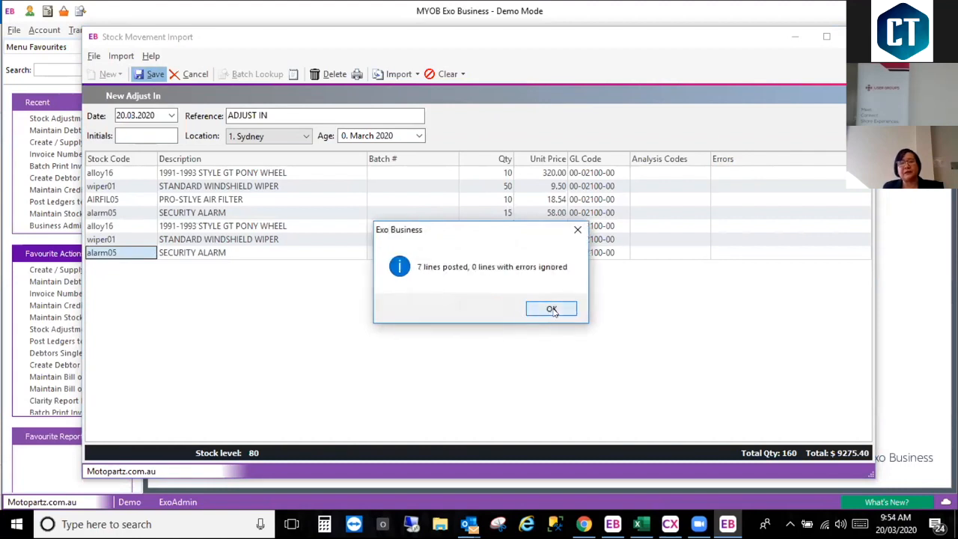
left_click(554, 311)
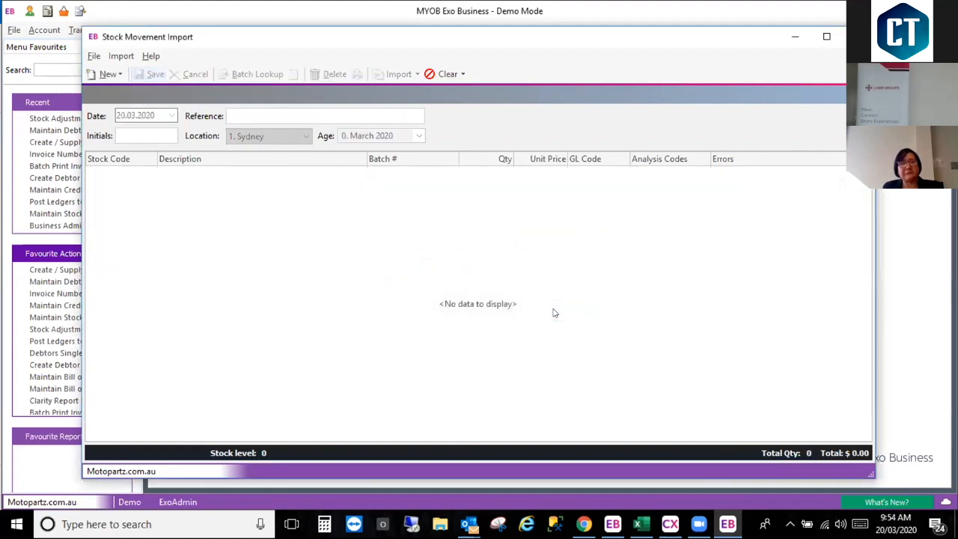
Step: Start a new Average Cost Adjustment in Stock Movement Import
left_click(118, 77)
left_click(112, 75)
left_click(118, 74)
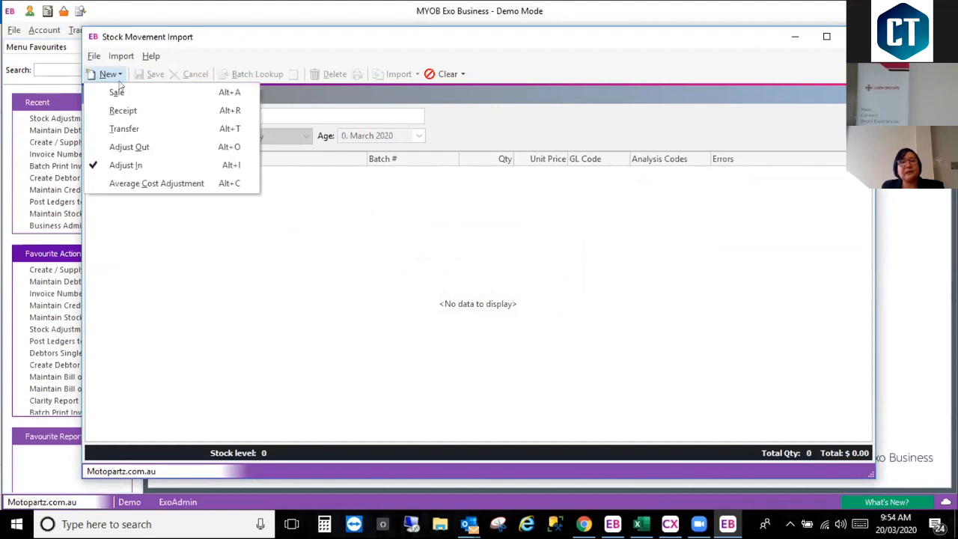
left_click(137, 186)
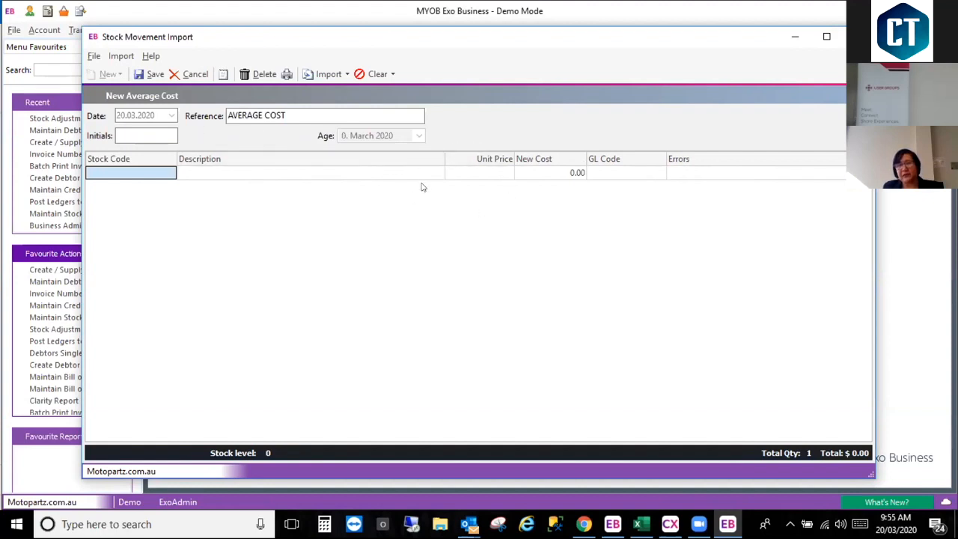
Step: Import the clipboard lines into the Average Cost adjustment and set the new cost of alloy16 to 400
left_click(348, 75)
left_click(322, 92)
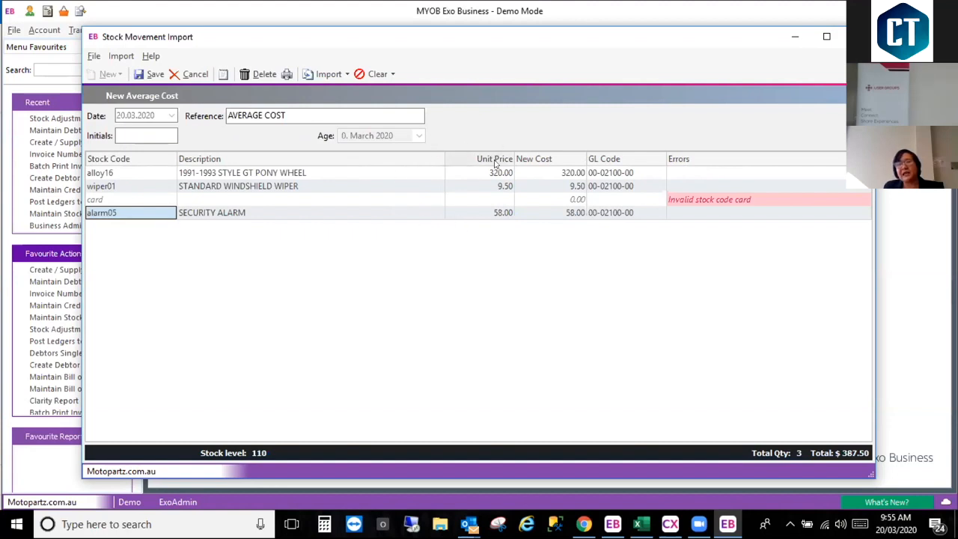
left_click(544, 173)
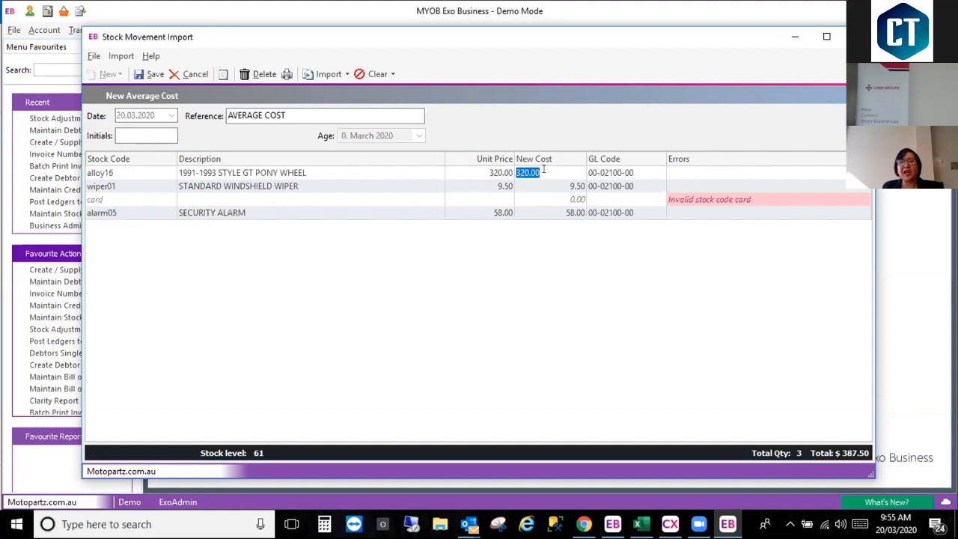
type("400")
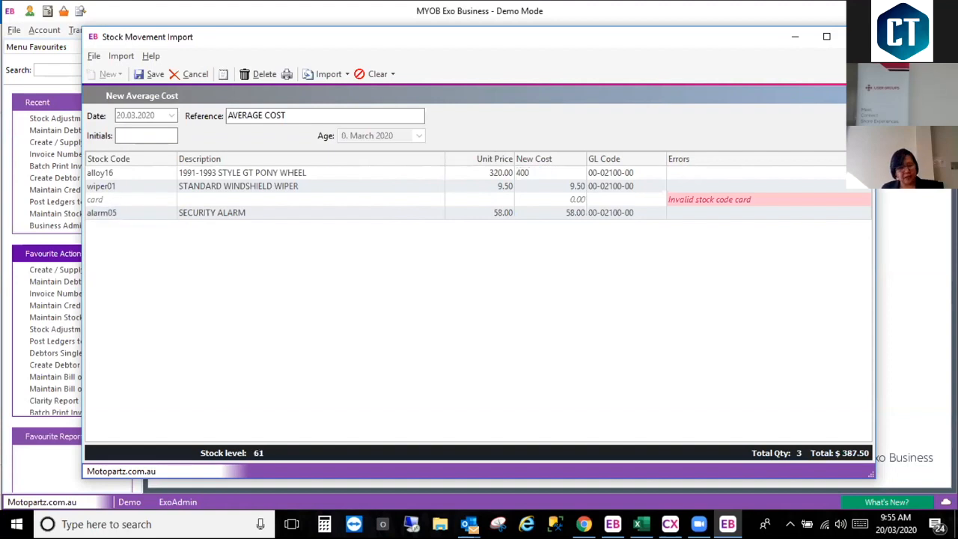
key("Tab")
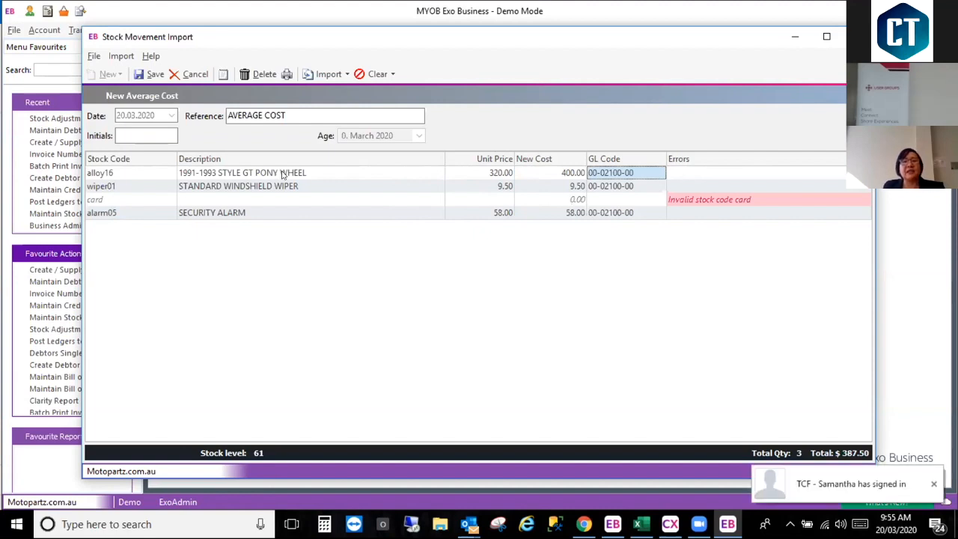
Step: Remove the lines with errors from the Average Cost adjustment
left_click(274, 200)
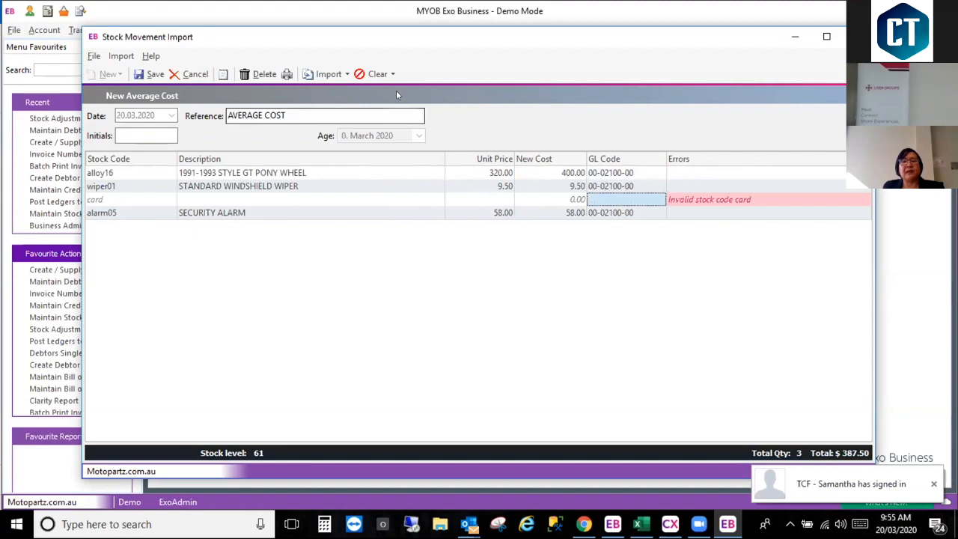
left_click(378, 74)
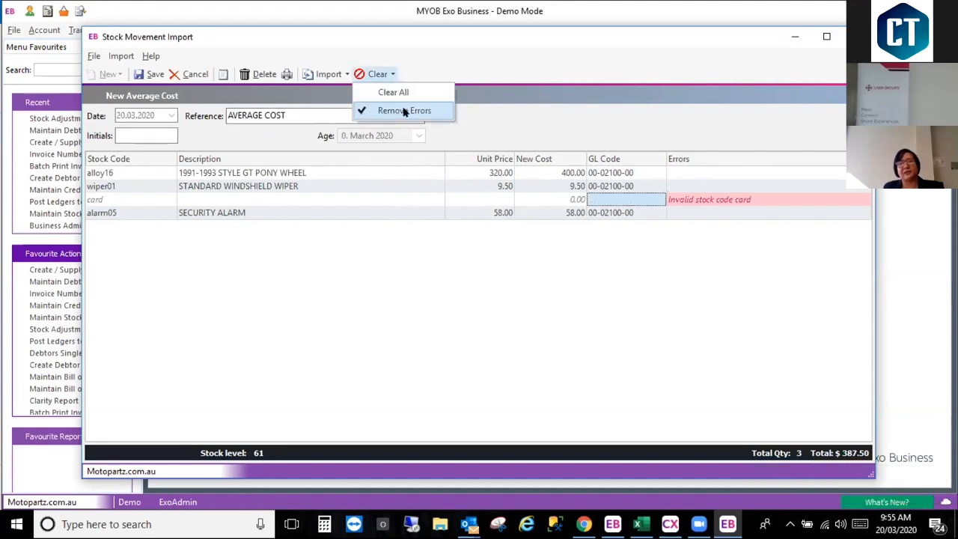
left_click(404, 110)
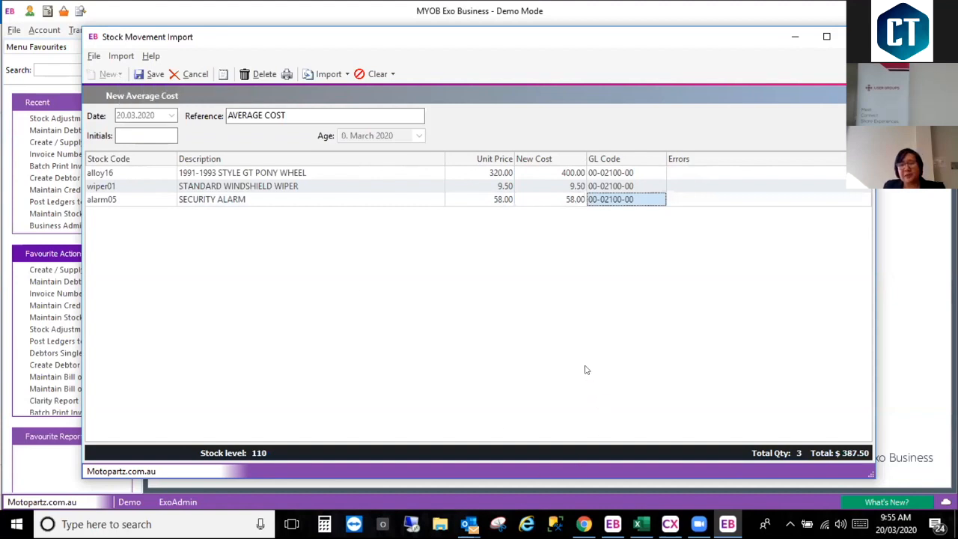
Step: Switch to MYOB Exo Configurator, limit the Default User Profile's visible stock movements transaction types to Transfer, Adjust In and Adjust Out, and save
left_click(669, 524)
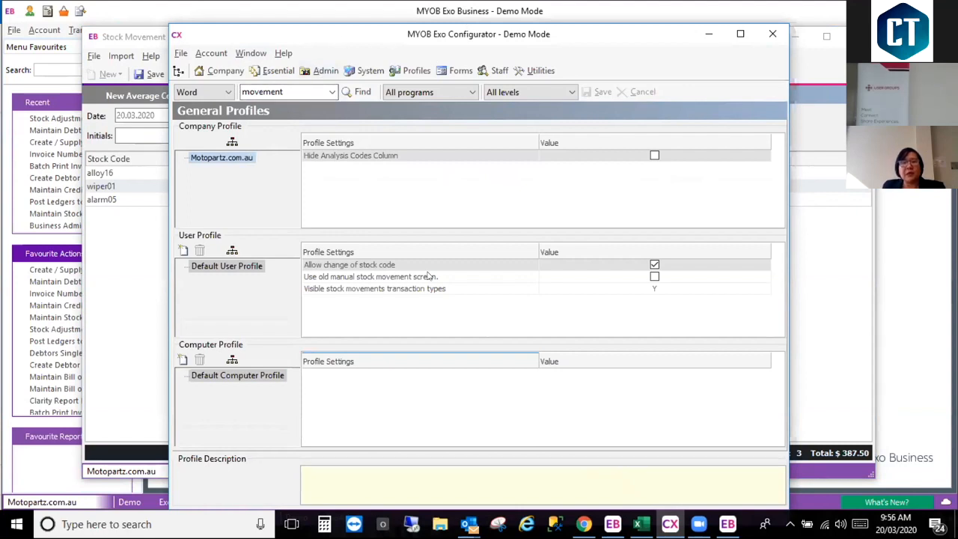
left_click(453, 292)
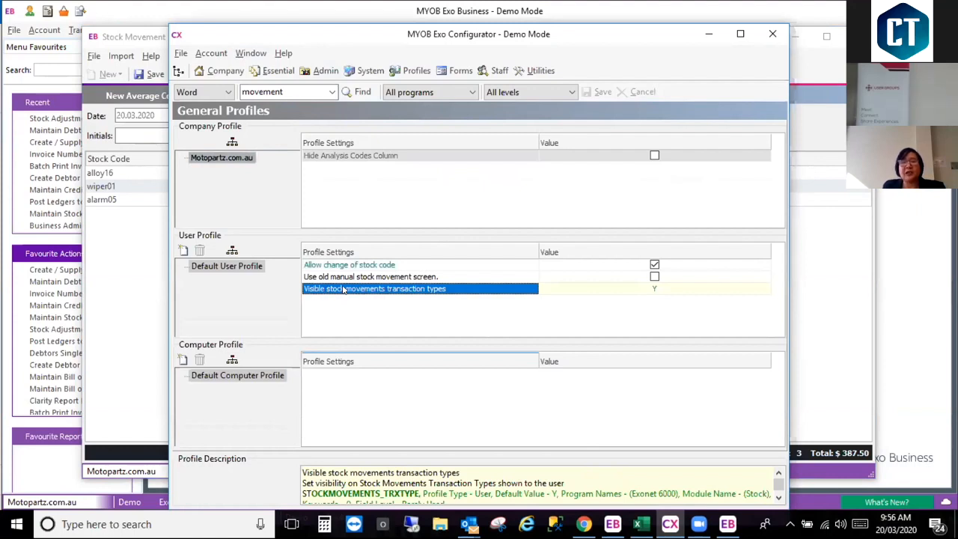
left_click(765, 290)
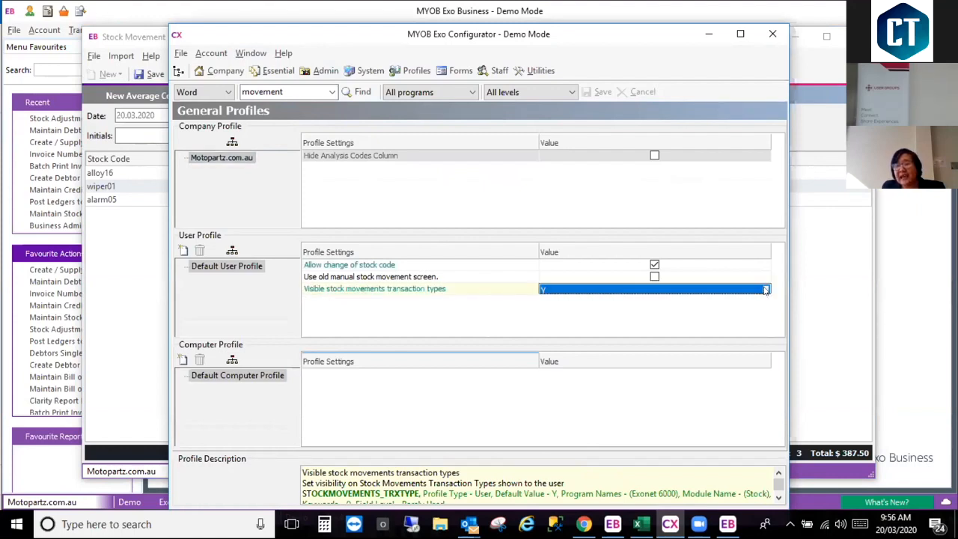
left_click(765, 290)
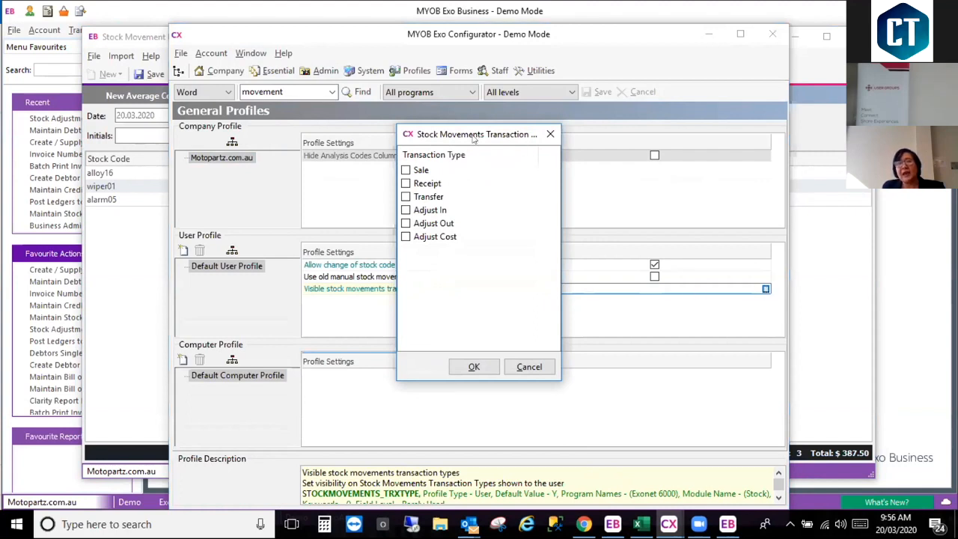
left_click_drag(473, 134, 379, 133)
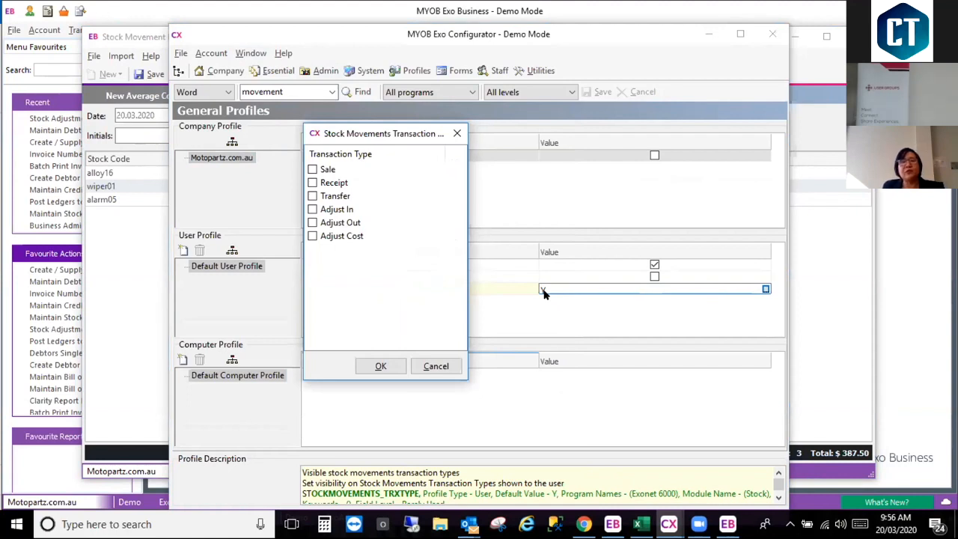
left_click(312, 196)
left_click(313, 209)
left_click(312, 223)
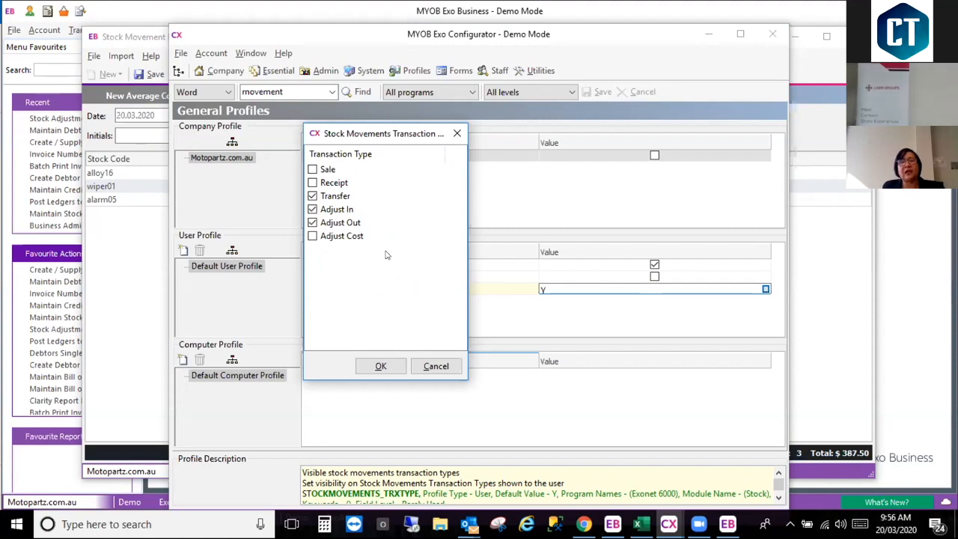
left_click(379, 366)
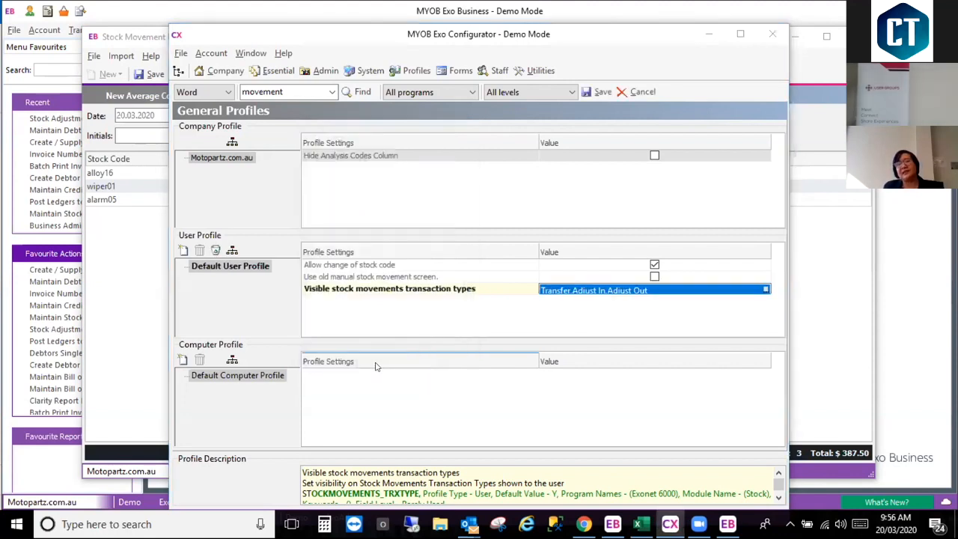
left_click(599, 92)
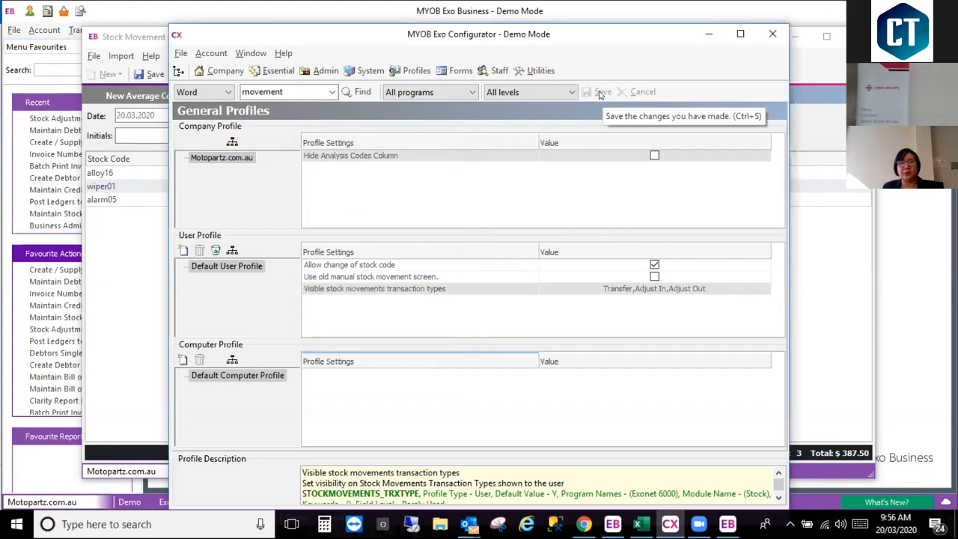
Step: Return to Stock Movement Import and close it, discarding the average cost entries
left_click(121, 266)
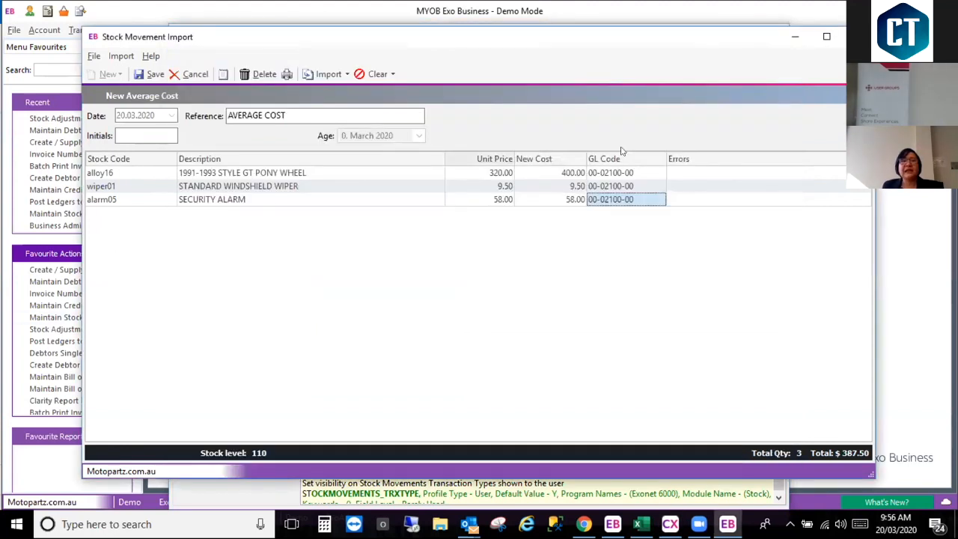
left_click(842, 36)
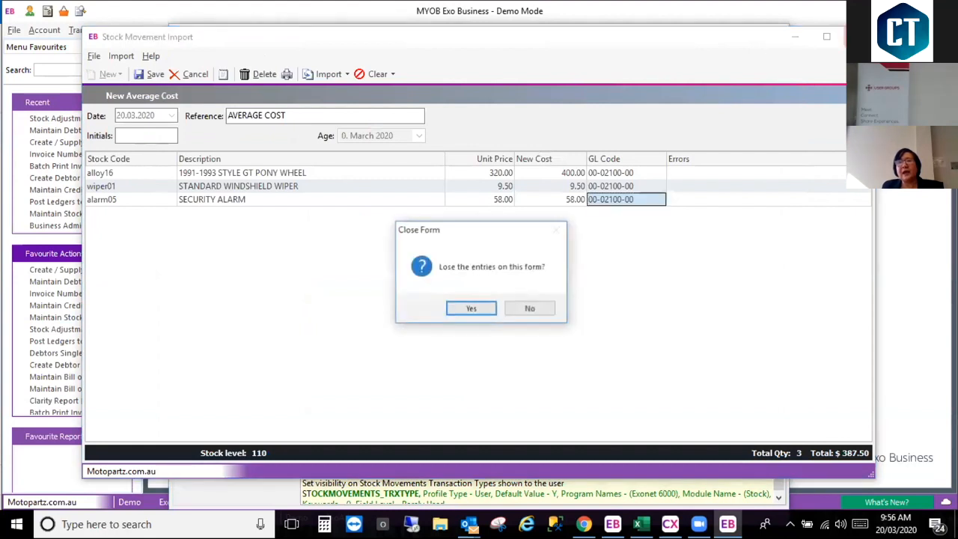
left_click(468, 310)
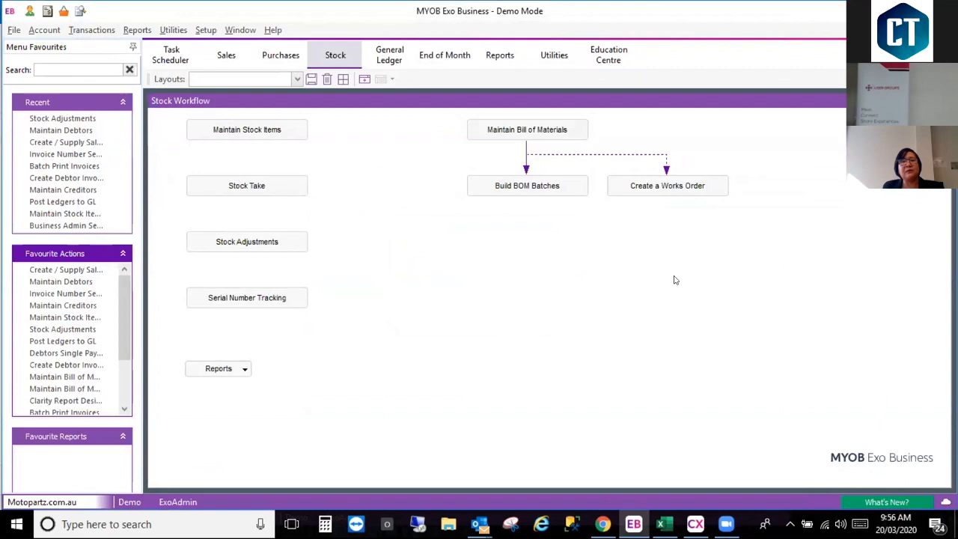
Step: Examine the Change Average Cost utility for stock item AIRFIL01 and close the item without changing its cost
left_click(266, 133)
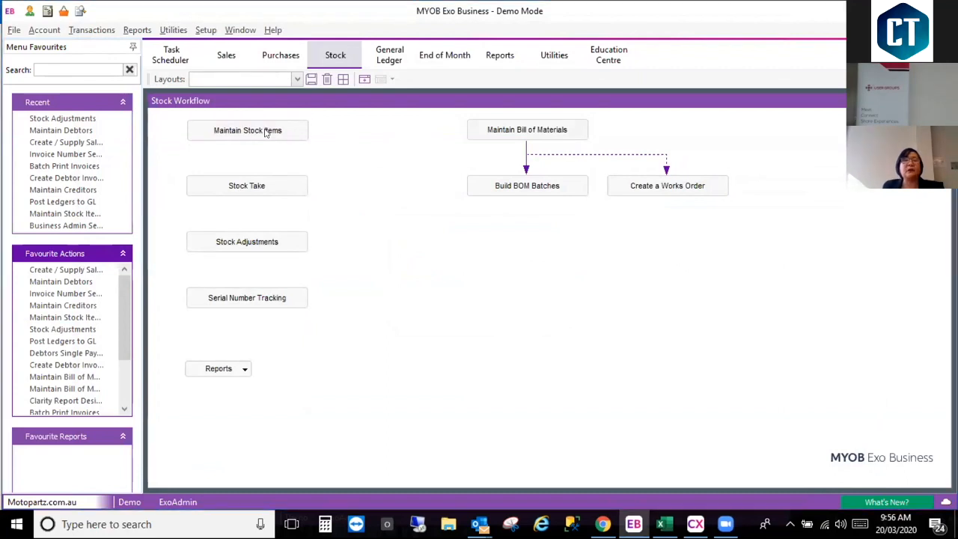
double_click(308, 211)
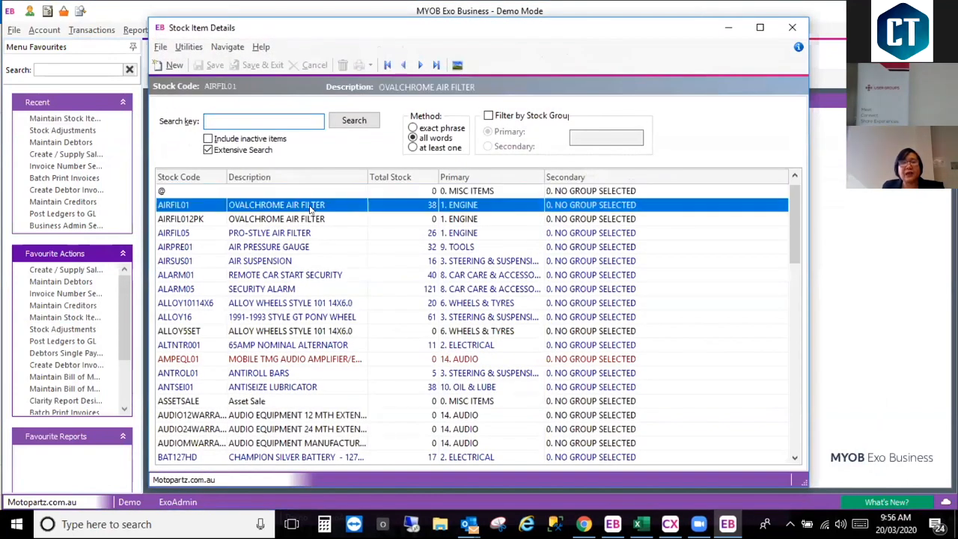
left_click(505, 313)
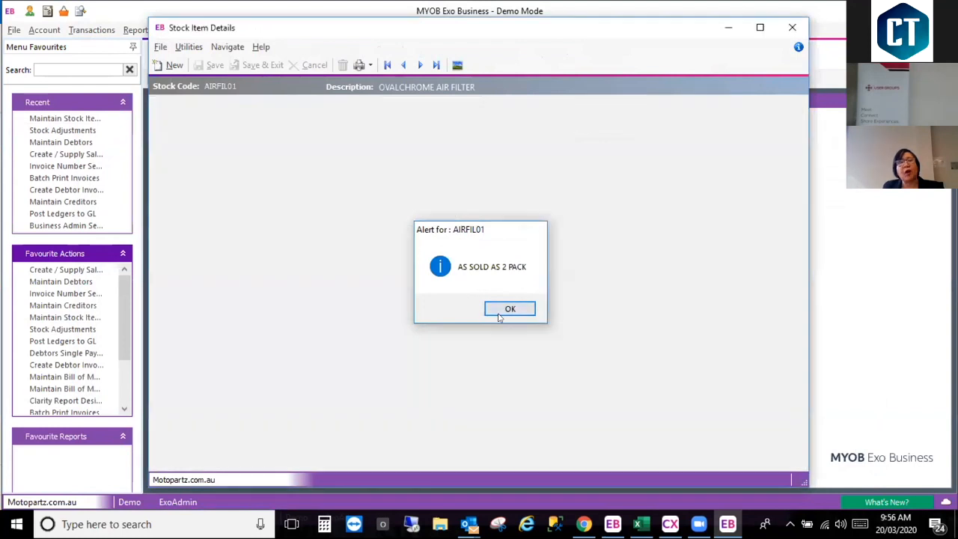
left_click(187, 47)
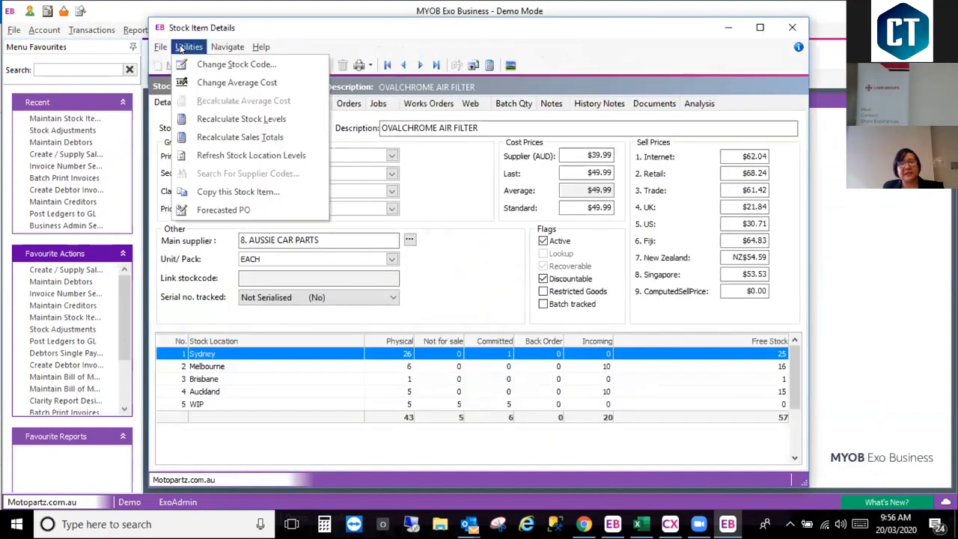
left_click(195, 83)
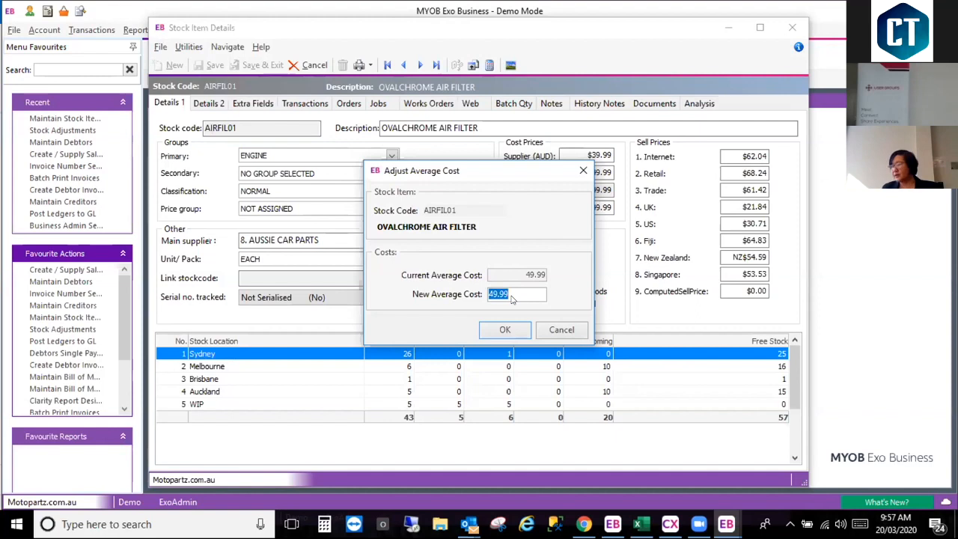
left_click(566, 330)
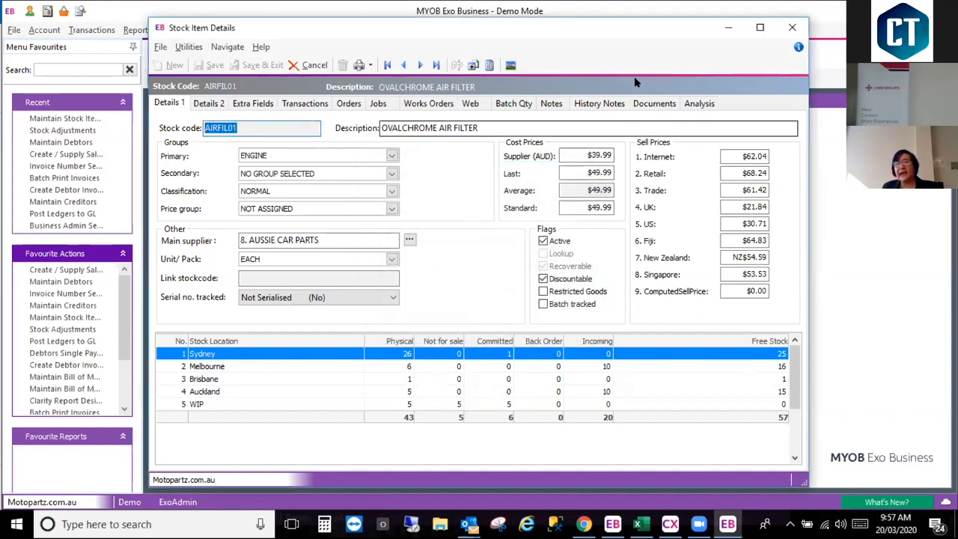
left_click(792, 27)
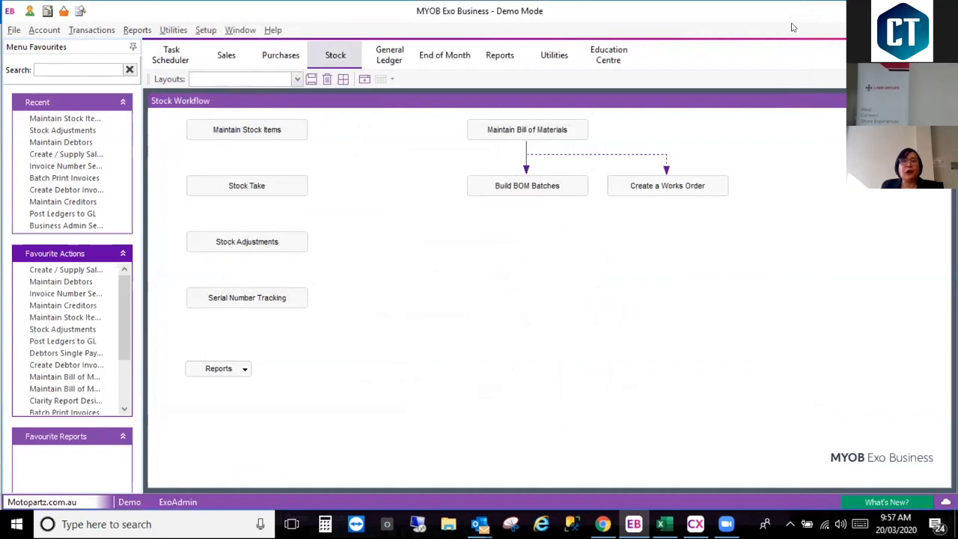
Step: Open the period statuses of all ledgers from the End of Month workflow's Post Ledgers to GL
left_click(445, 54)
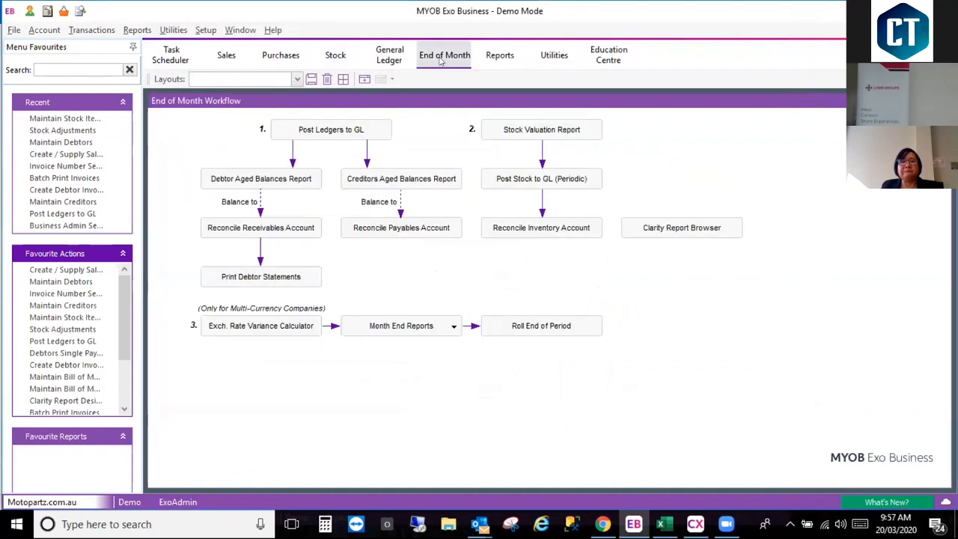
left_click(329, 128)
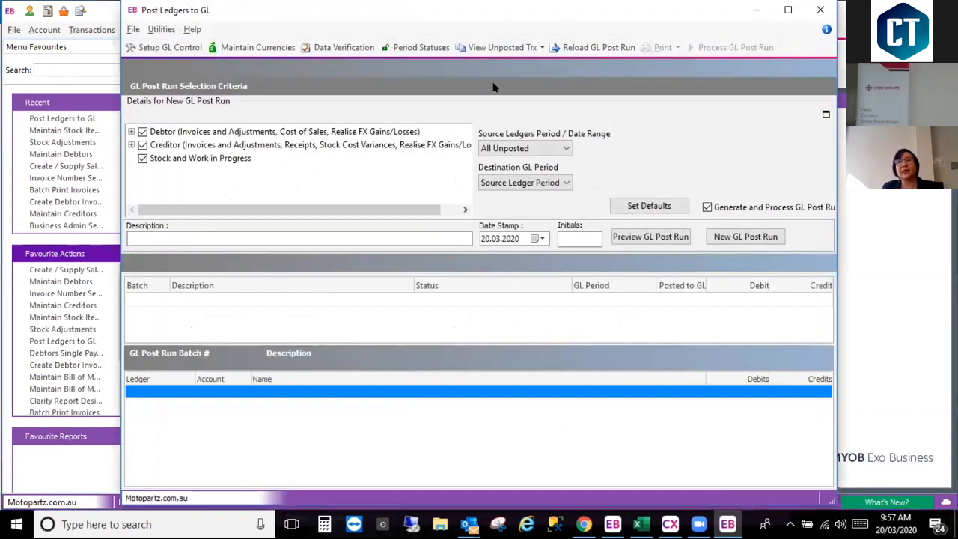
left_click(419, 47)
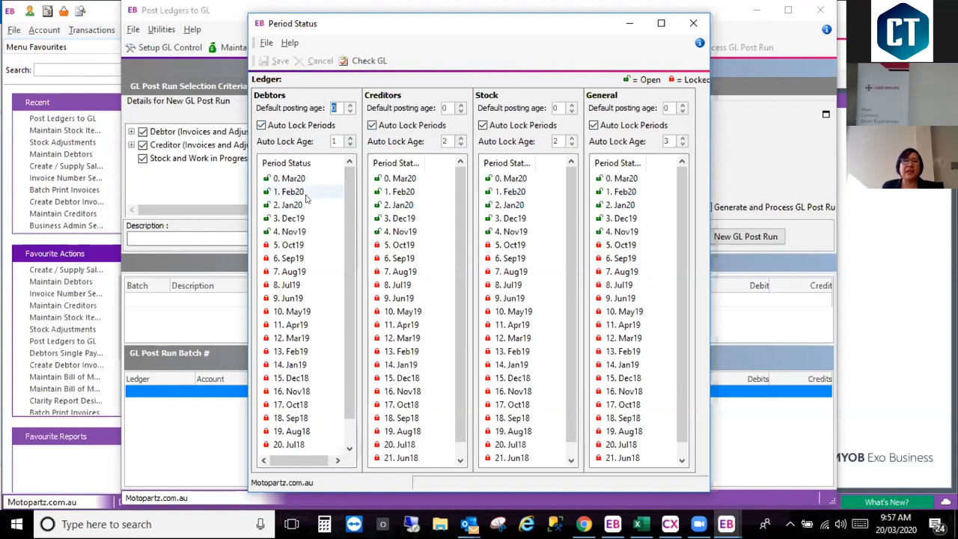
Step: Try an Auto Lock Age of 2 for Debtors and 3 for Creditors and Stock, and close Period Status without saving
left_click(350, 138)
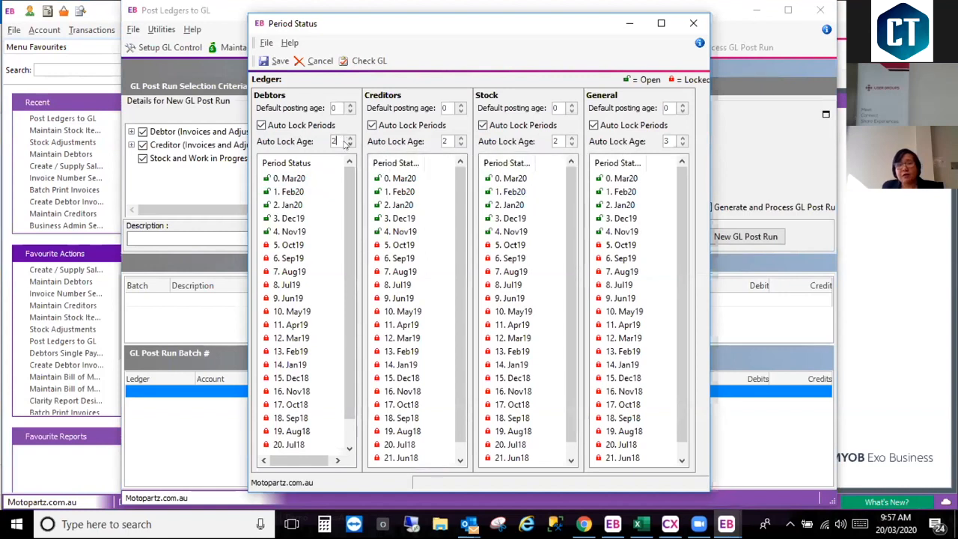
left_click(461, 137)
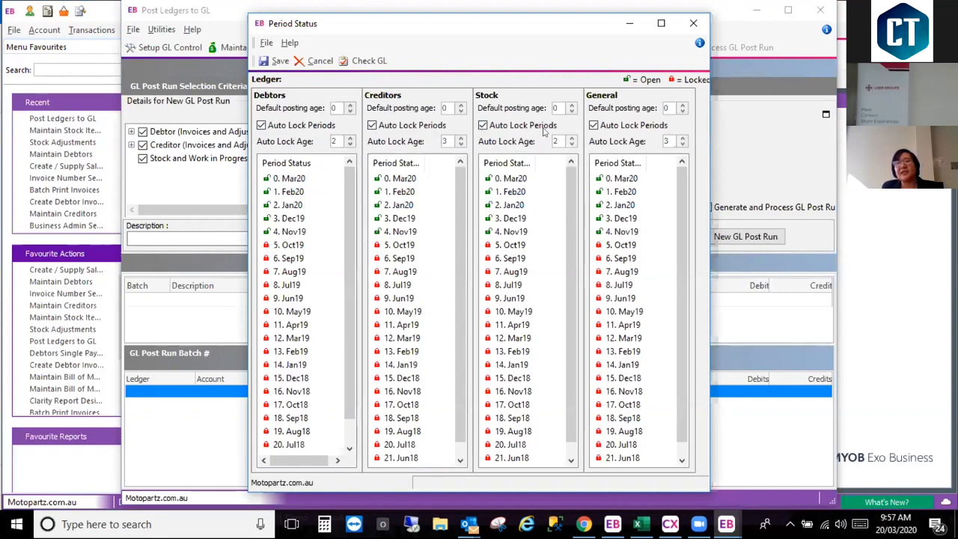
left_click(572, 138)
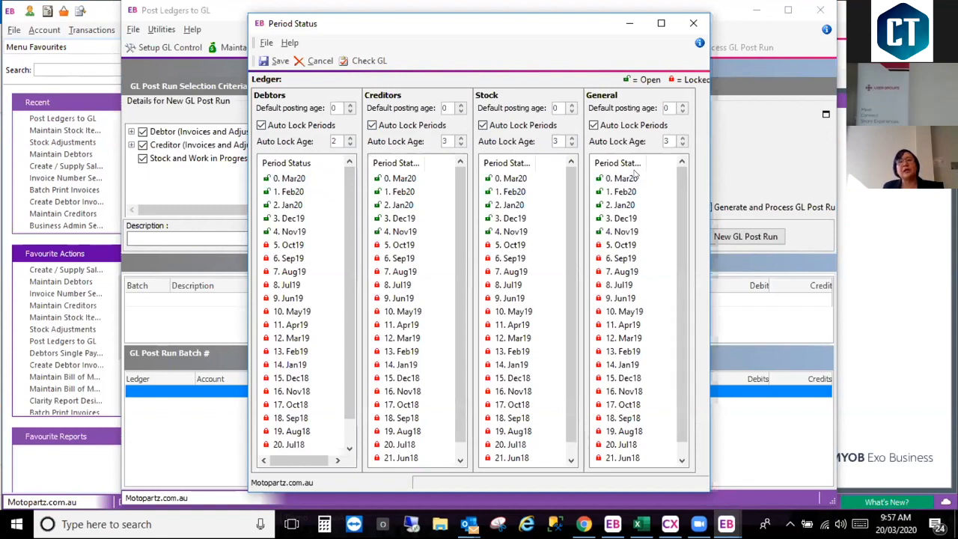
left_click(396, 204)
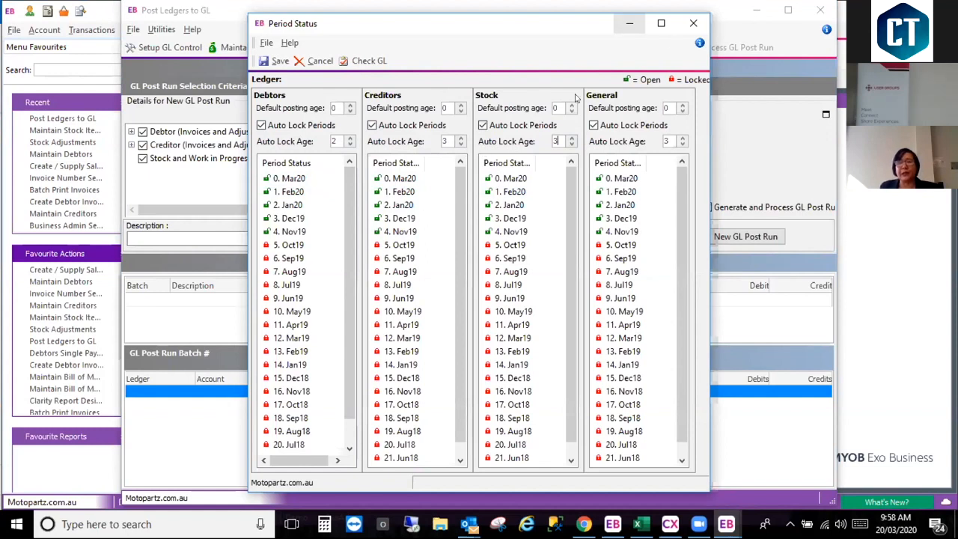
left_click(694, 25)
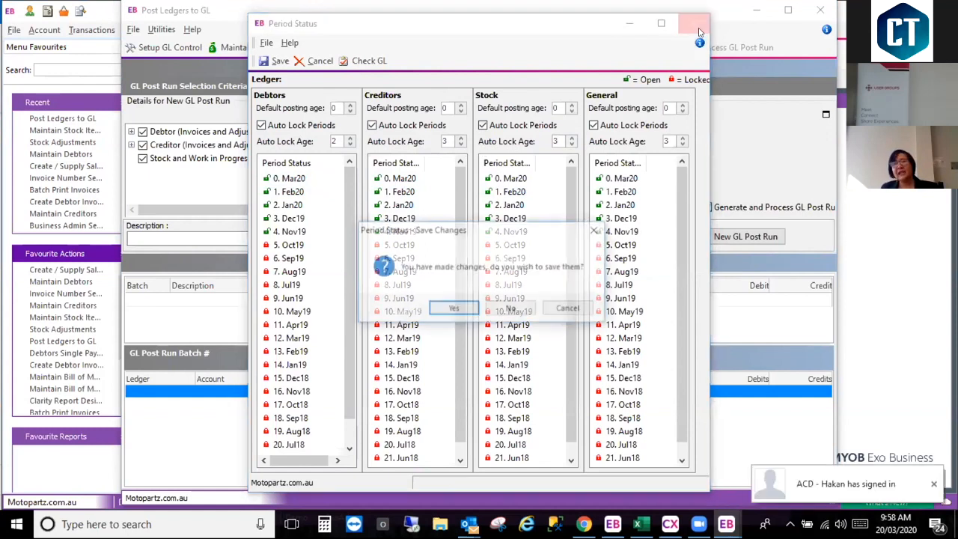
left_click(521, 312)
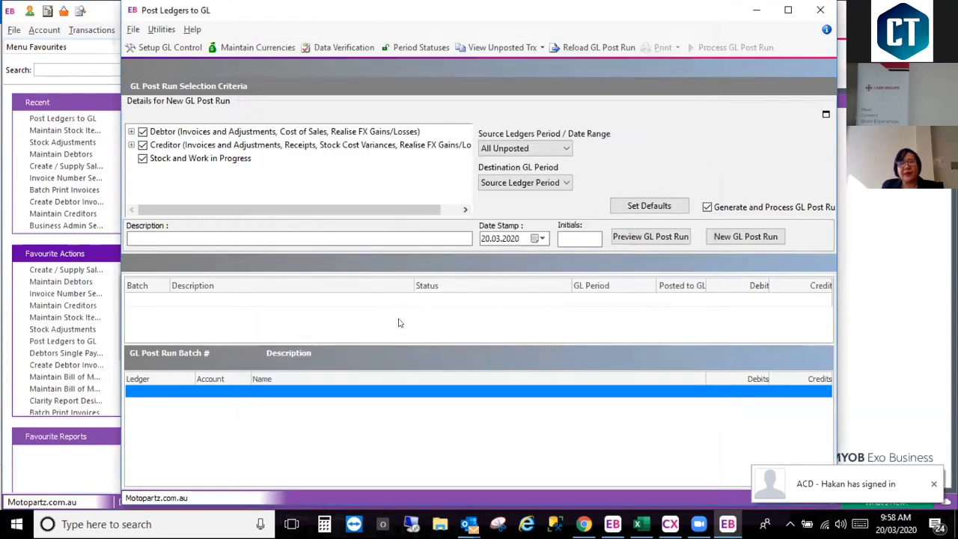